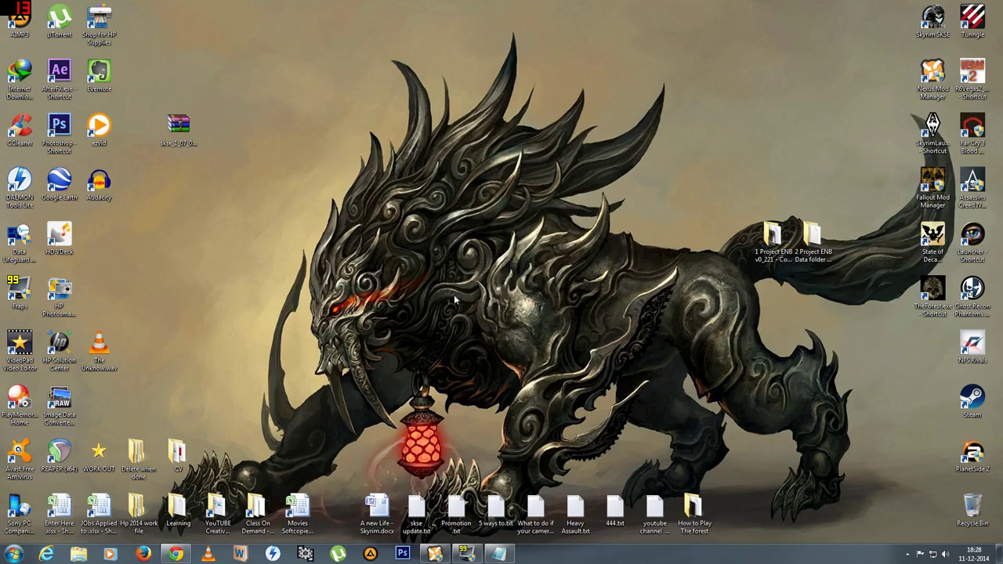
Check the SKSE download page, and extract the desktop SKSE archive into its own skse_1_07_01 folder placed beside the archive
{"action": "left_click", "coordinate": [177, 554]}
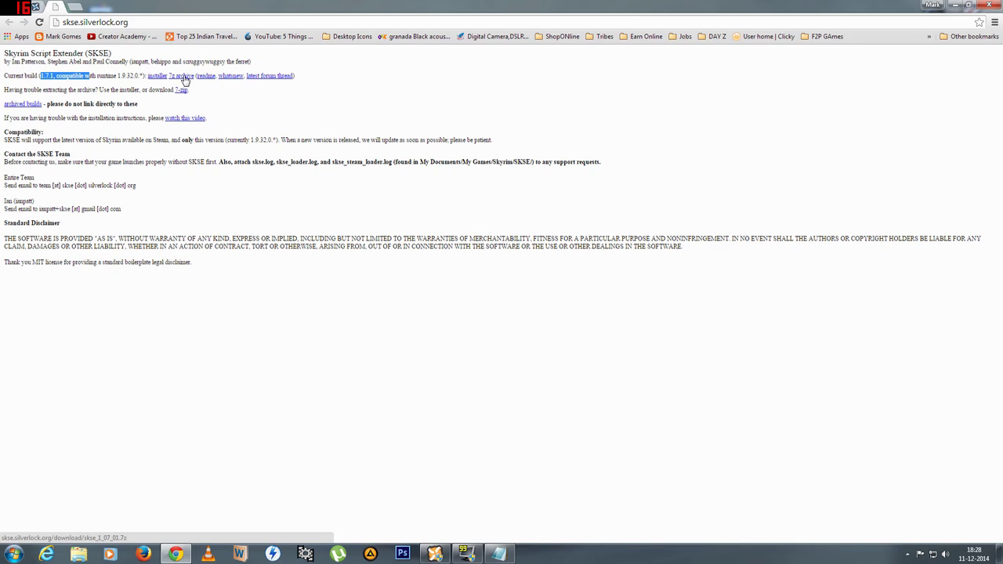
{"action": "left_click", "coordinate": [954, 6]}
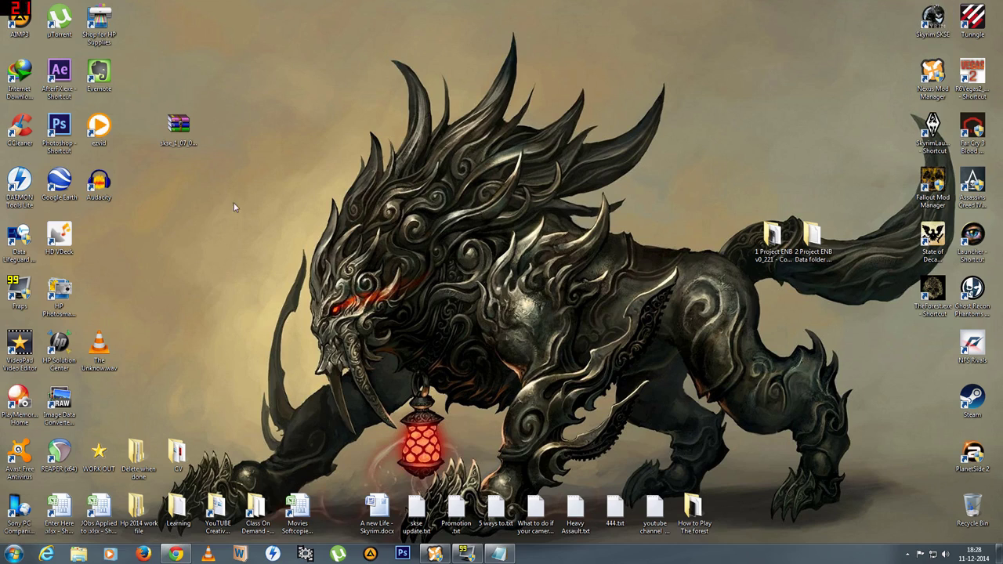
{"action": "right_click", "coordinate": [185, 127]}
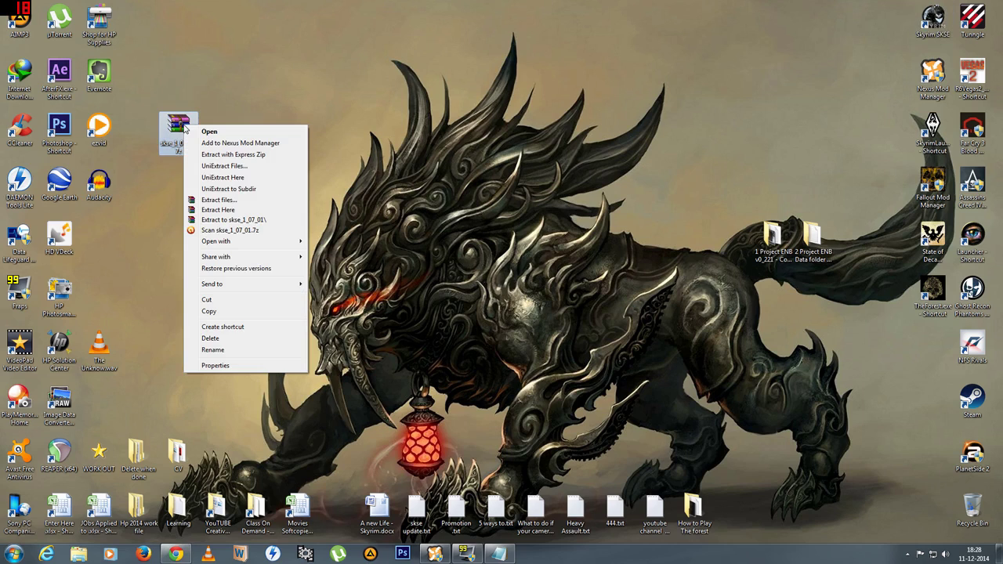
{"action": "left_click", "coordinate": [239, 219]}
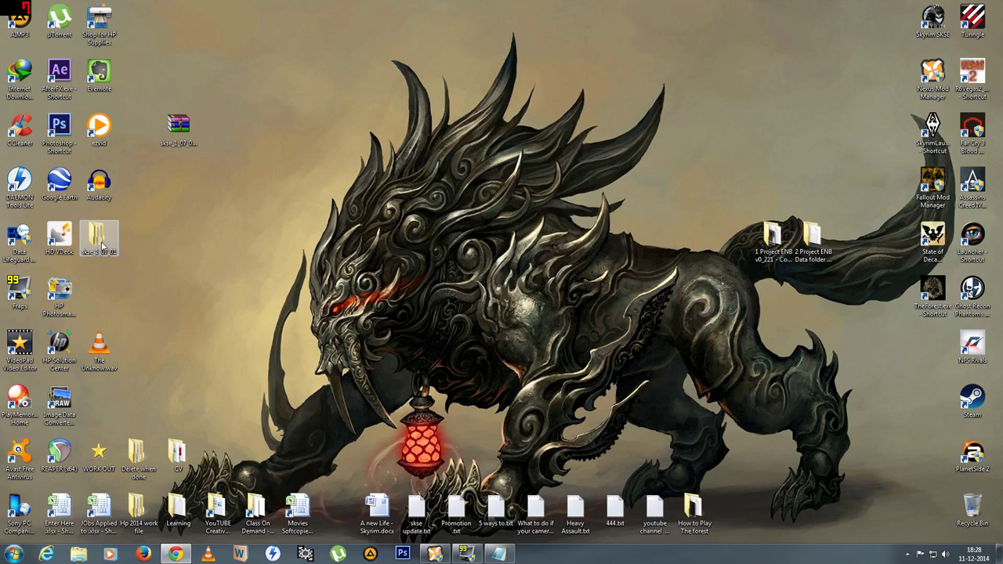
{"action": "left_click_drag", "start_coordinate": [98, 237], "coordinate": [259, 132]}
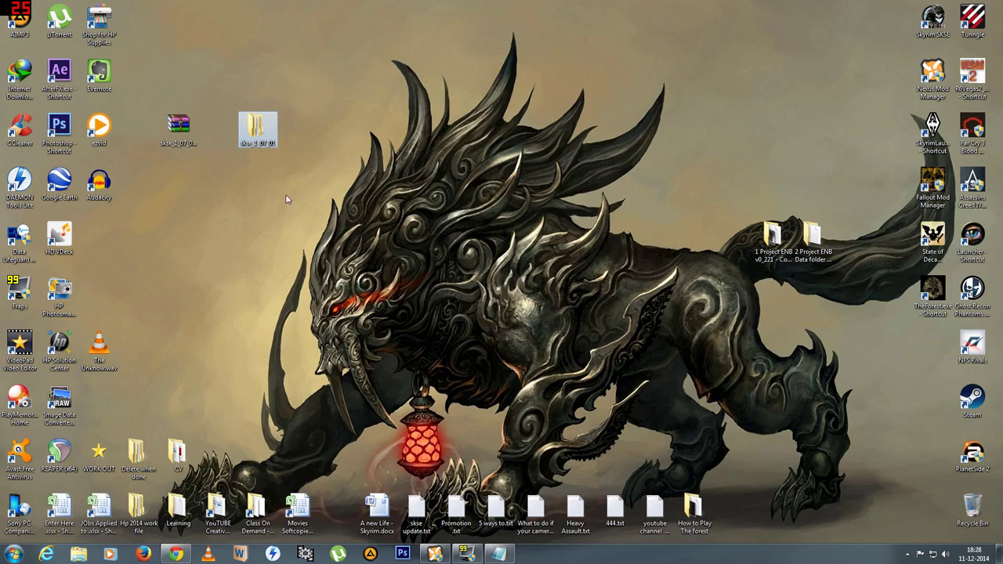
Open the inner skse_1_07_01 folder and permanently delete its src folder
{"action": "double_click", "coordinate": [256, 132]}
{"action": "double_click", "coordinate": [392, 159]}
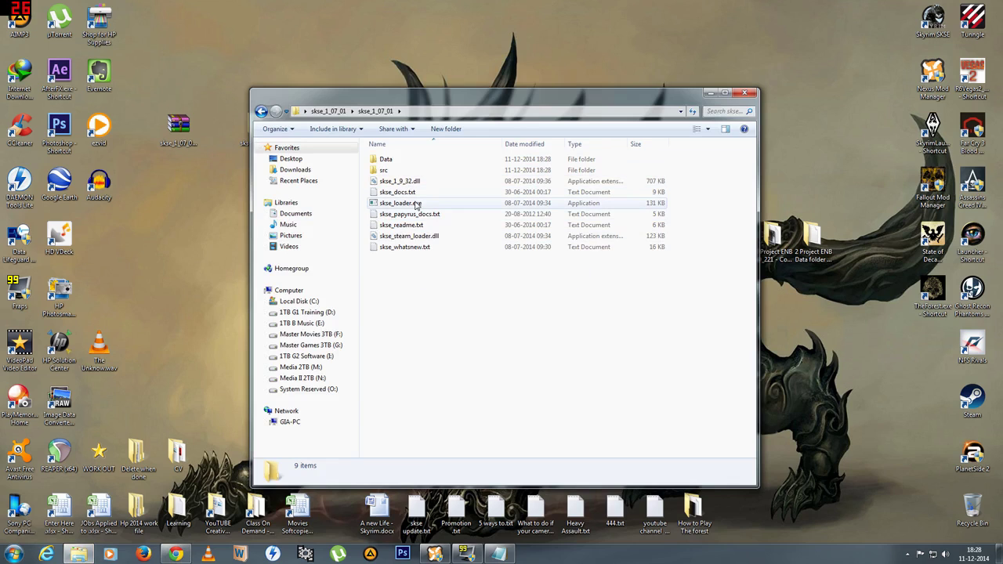
{"action": "left_click", "coordinate": [394, 173]}
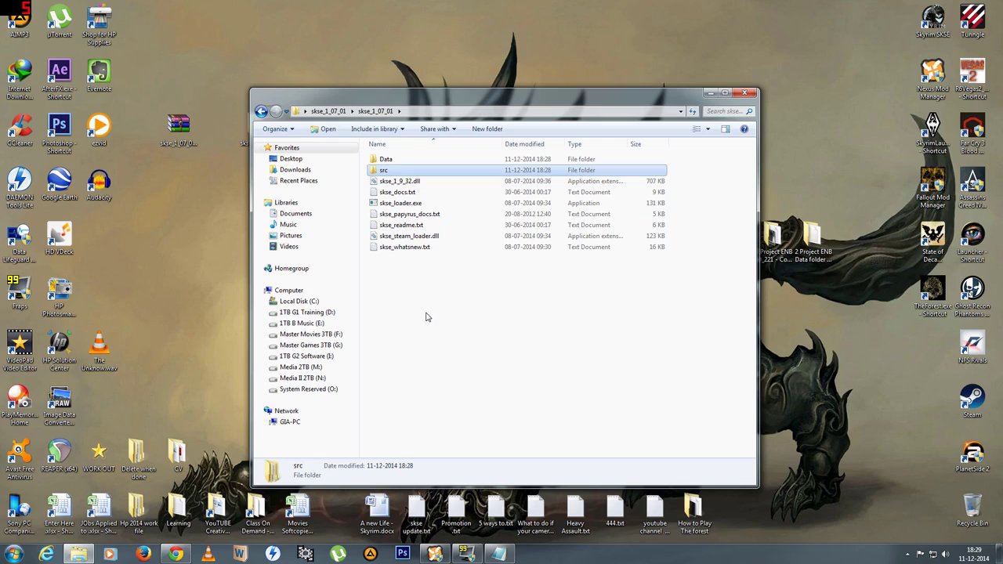
{"action": "key", "text": "shift+Delete"}
{"action": "key", "text": "Return"}
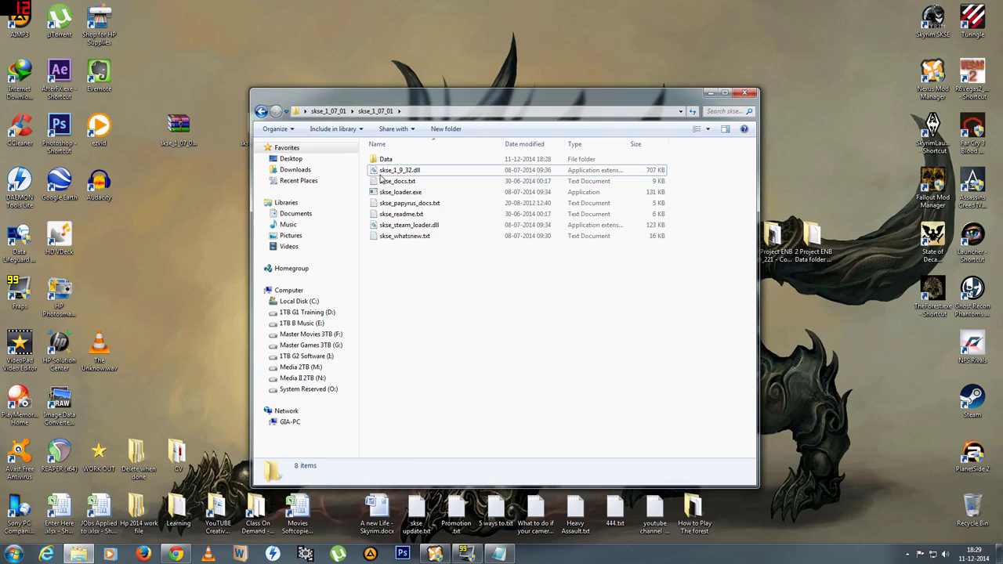
Open the Skyrim installation folder through the file location of the Skyrim SKSE shortcut, and arrange both folder windows side by side
{"action": "left_click_drag", "start_coordinate": [501, 97], "coordinate": [353, 100]}
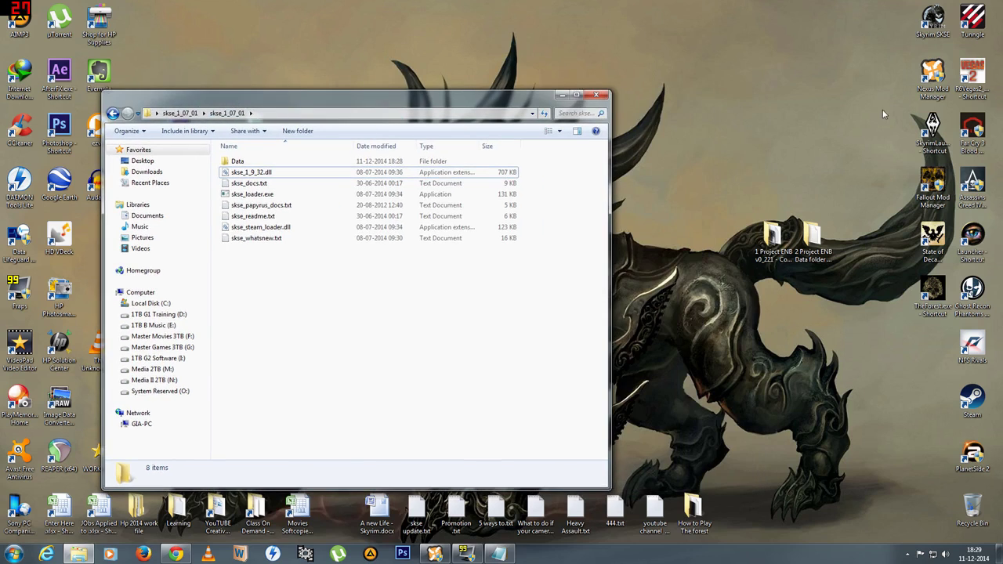
{"action": "left_click", "coordinate": [942, 30]}
{"action": "right_click", "coordinate": [942, 30]}
{"action": "left_click", "coordinate": [877, 302]}
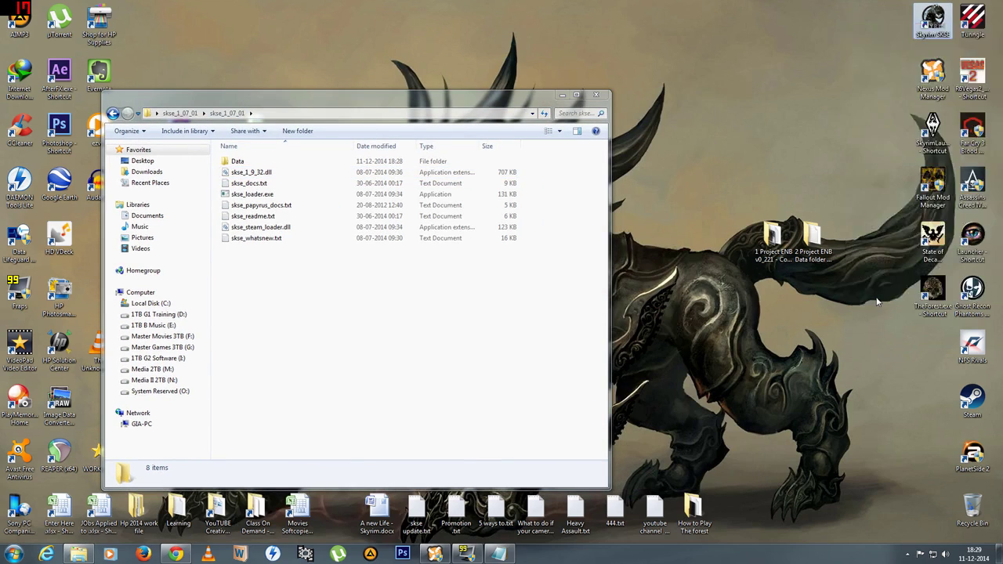
{"action": "left_click", "coordinate": [855, 215]}
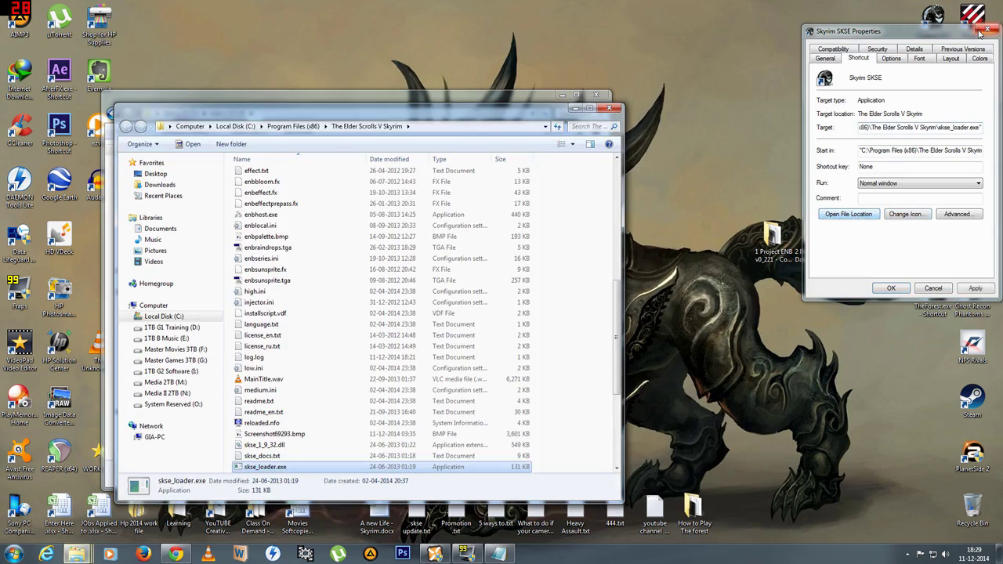
{"action": "left_click", "coordinate": [984, 30]}
{"action": "left_click_drag", "start_coordinate": [458, 109], "coordinate": [722, 51]}
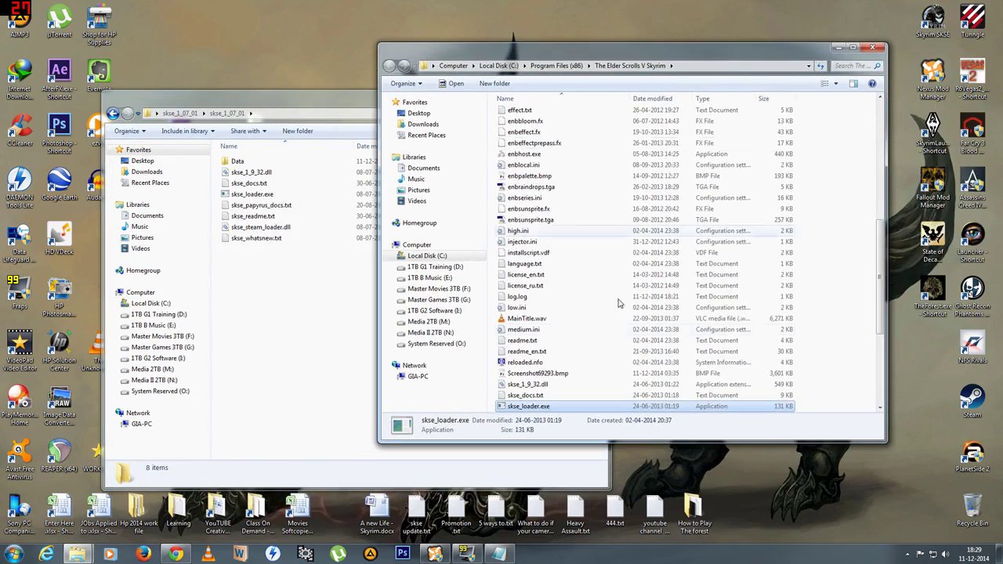
Check the file version of skse_loader.exe in The Elder Scrolls V Skyrim folder
{"action": "scroll", "coordinate": [617, 303], "scroll_direction": "down", "scroll_amount": 5}
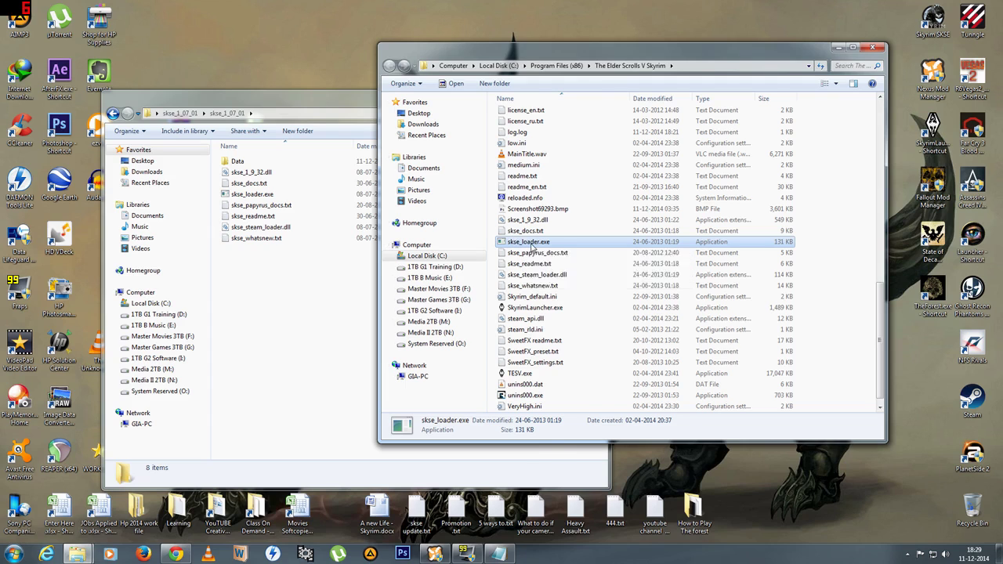
{"action": "right_click", "coordinate": [531, 248]}
{"action": "left_click", "coordinate": [576, 506]}
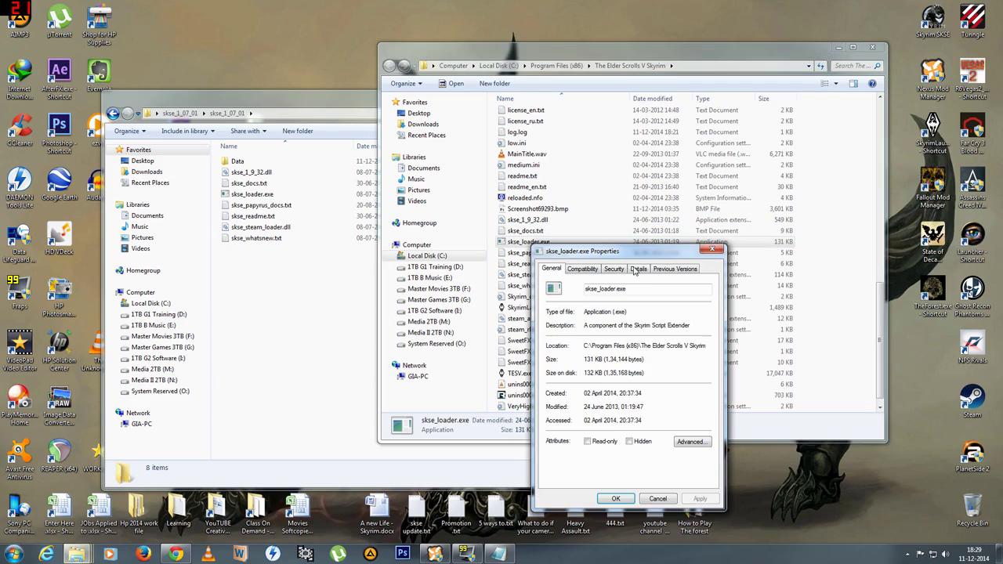
{"action": "left_click", "coordinate": [638, 267]}
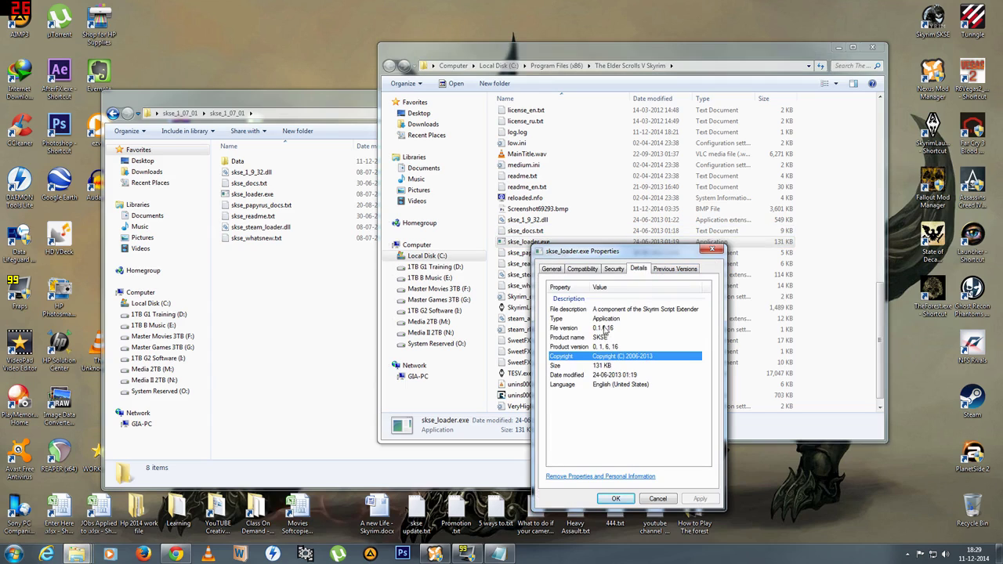
{"action": "left_click", "coordinate": [608, 329]}
{"action": "left_click", "coordinate": [713, 250]}
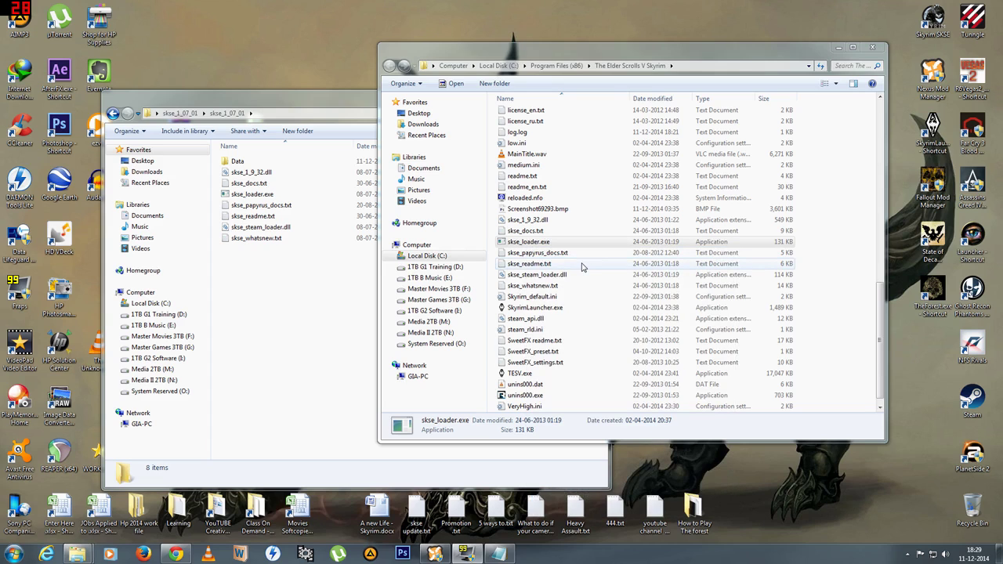
Check the file version of skse_loader.exe in the extracted skse_1_07_01 folder
{"action": "right_click", "coordinate": [235, 196]}
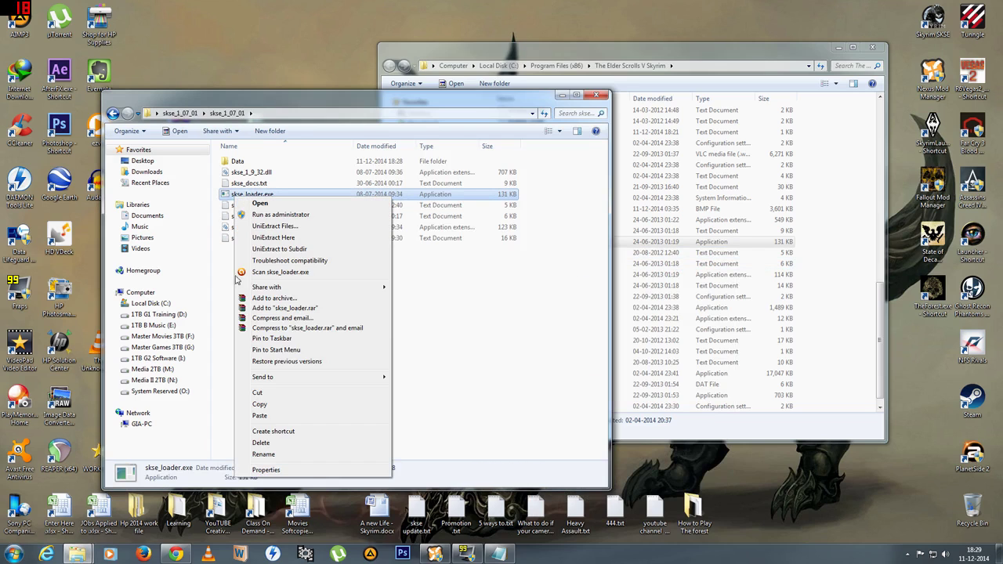
{"action": "left_click", "coordinate": [265, 470]}
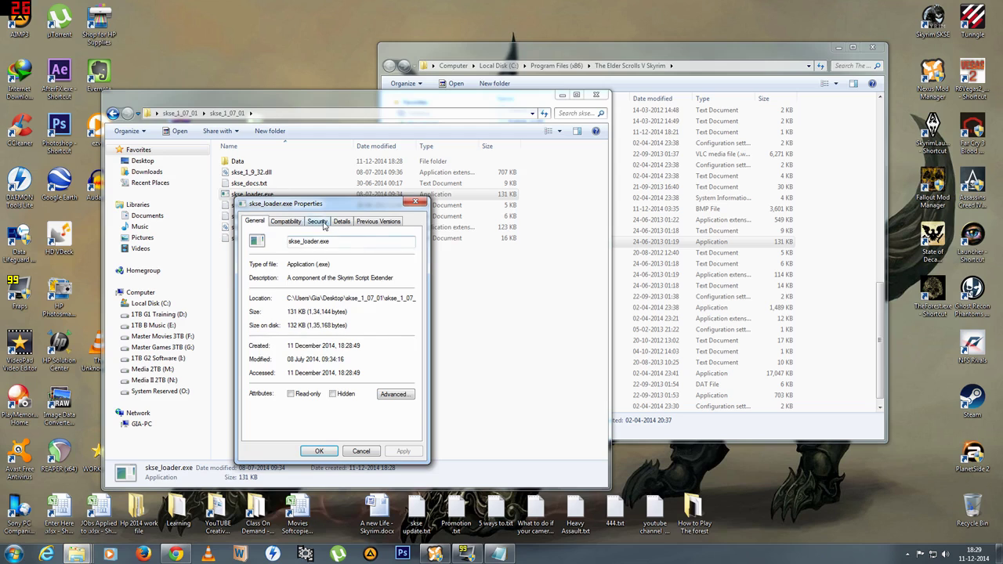
{"action": "left_click", "coordinate": [318, 221]}
{"action": "left_click", "coordinate": [344, 223]}
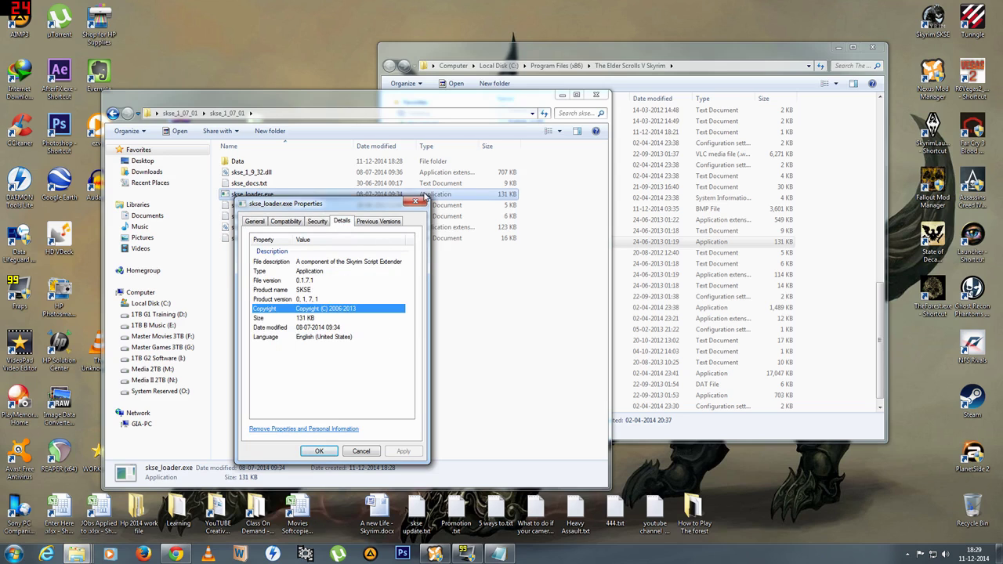
{"action": "left_click", "coordinate": [415, 202]}
Copy all files from skse_1_9_32.dll through skse_whatsnew.txt into The Elder Scrolls V Skyrim folder, replacing every existing copy
{"action": "left_click_drag", "start_coordinate": [255, 99], "coordinate": [187, 88]}
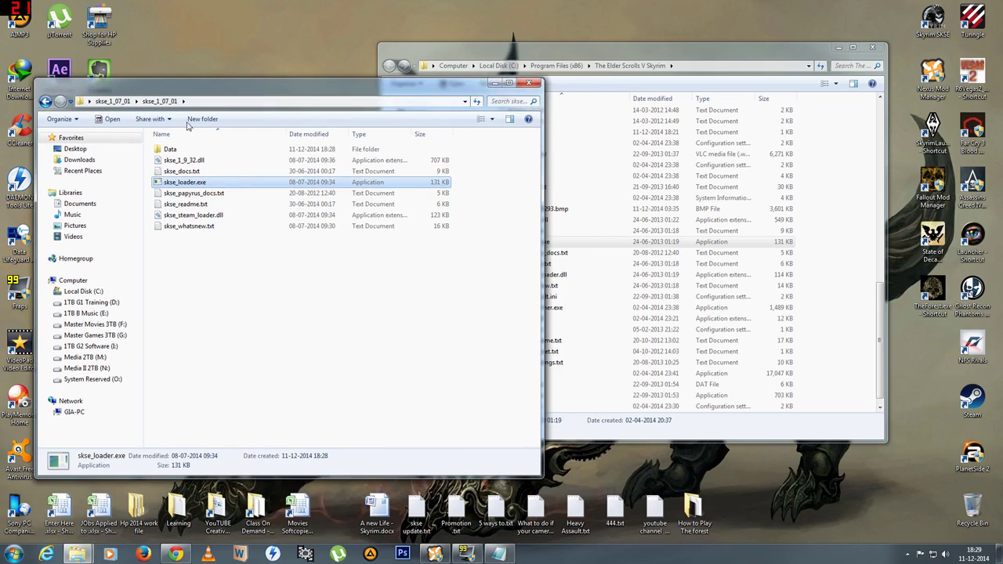
{"action": "left_click", "coordinate": [184, 161]}
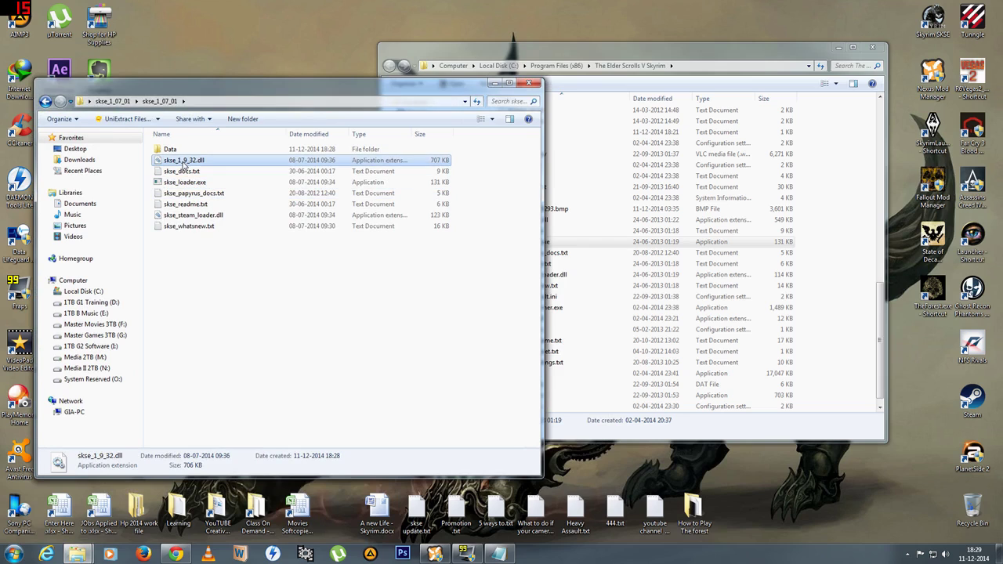
{"action": "left_click", "coordinate": [197, 227], "text": "shift"}
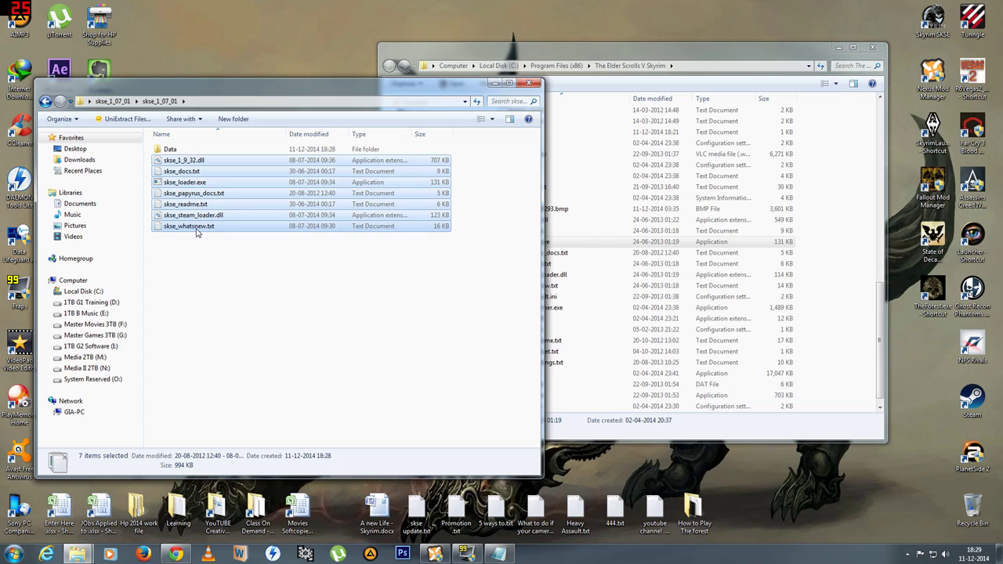
{"action": "left_click", "coordinate": [596, 50]}
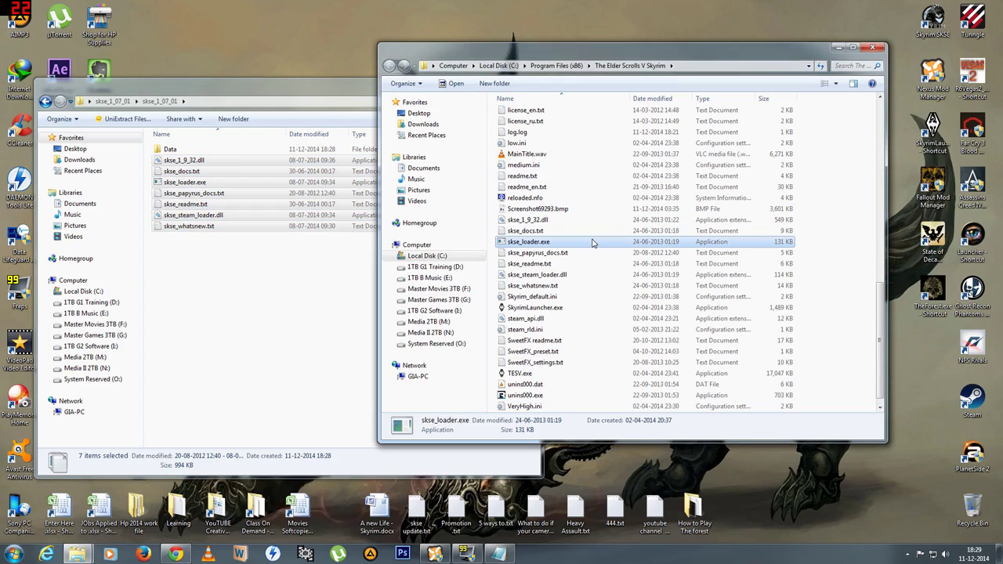
{"action": "key", "text": "ctrl+v"}
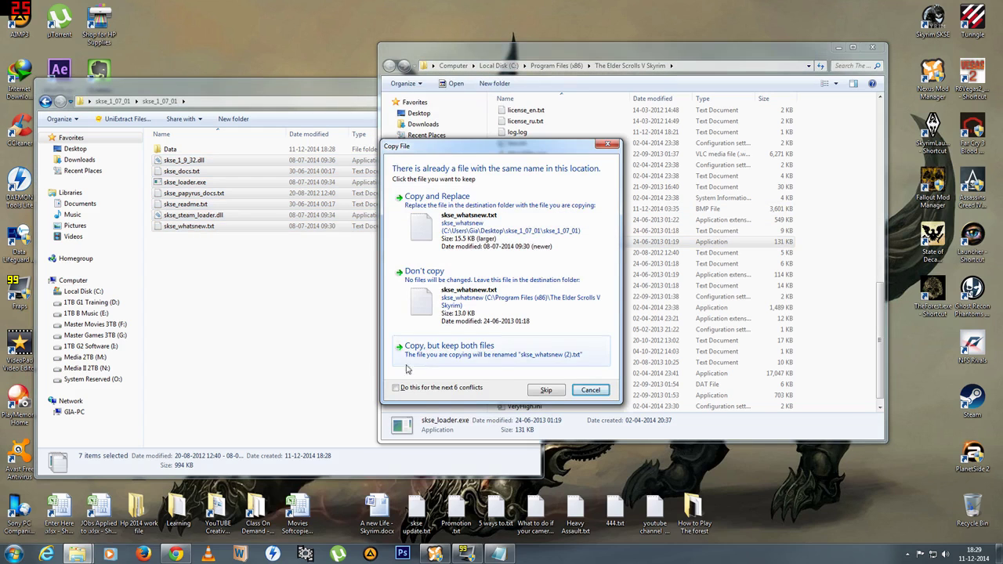
{"action": "left_click", "coordinate": [396, 388]}
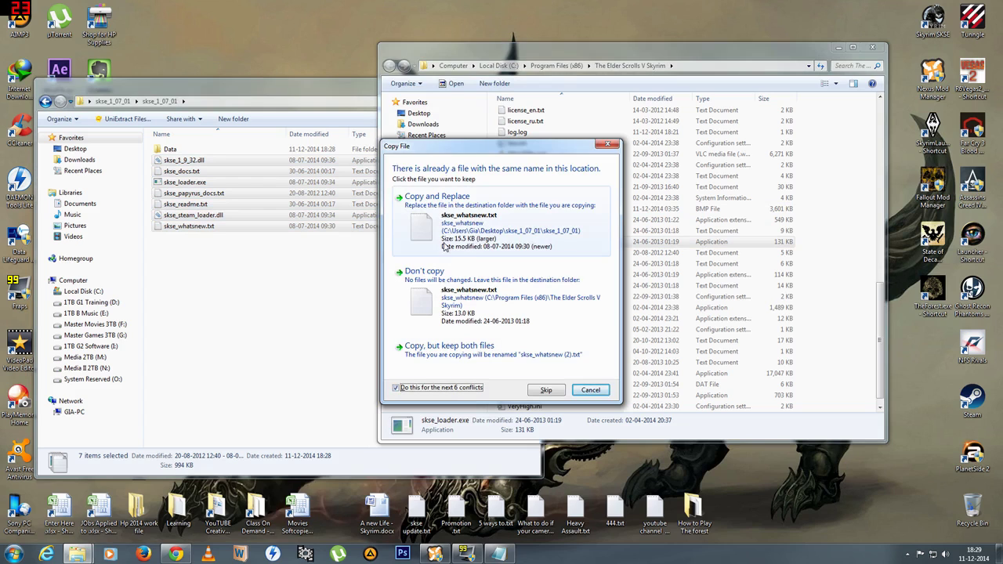
{"action": "left_click", "coordinate": [467, 222]}
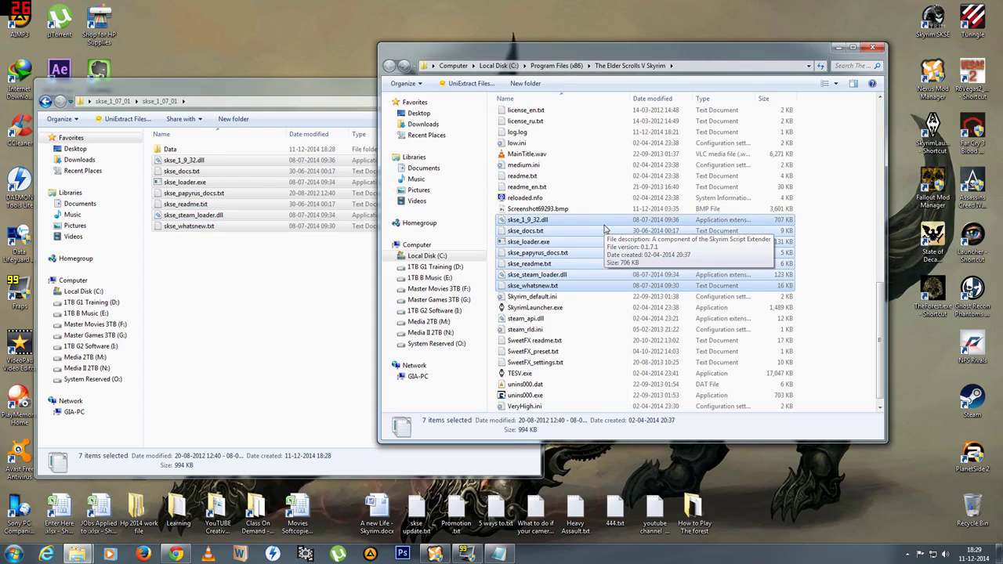
Examine the extracted Data folder and the Data and scripts folders of the Skyrim installation to compare where the scripts belong
{"action": "left_click", "coordinate": [246, 311]}
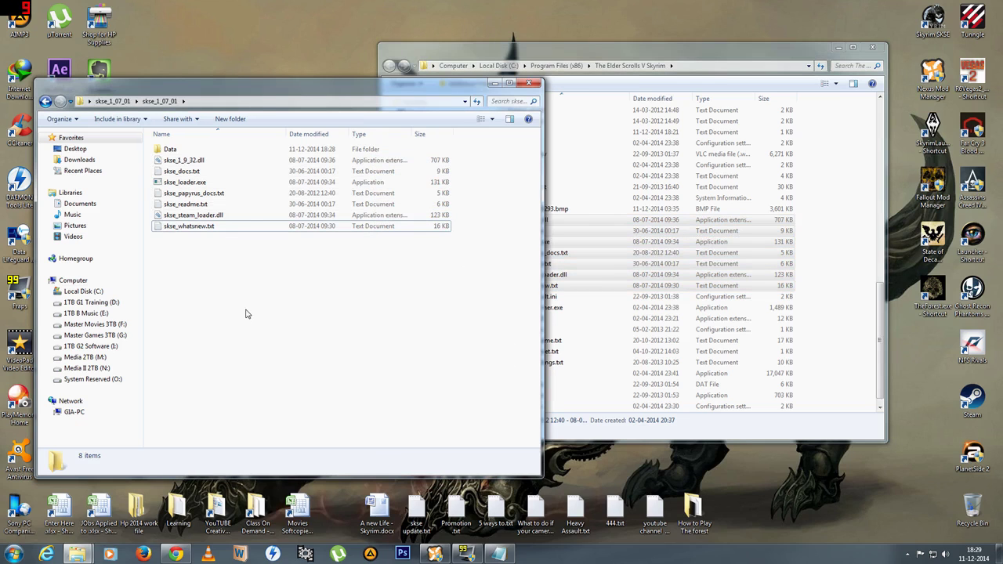
{"action": "double_click", "coordinate": [170, 150]}
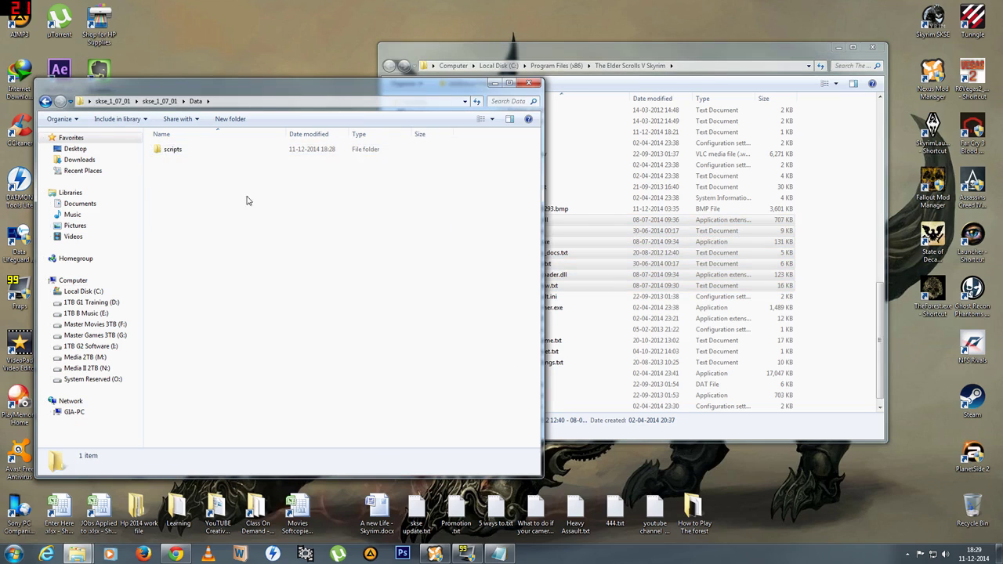
{"action": "left_click", "coordinate": [539, 55]}
{"action": "scroll", "coordinate": [547, 118], "scroll_direction": "up", "scroll_amount": 10}
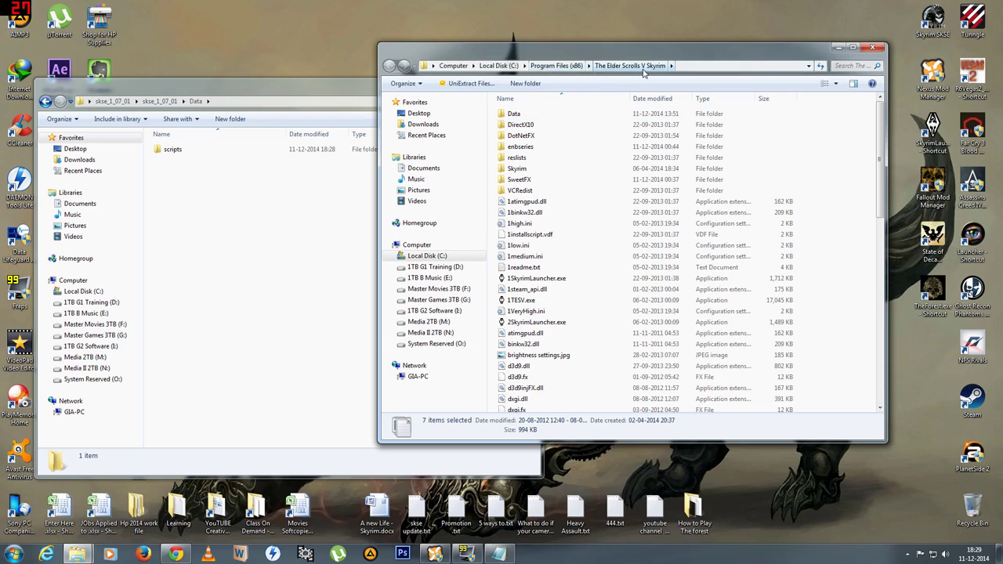
{"action": "double_click", "coordinate": [532, 116]}
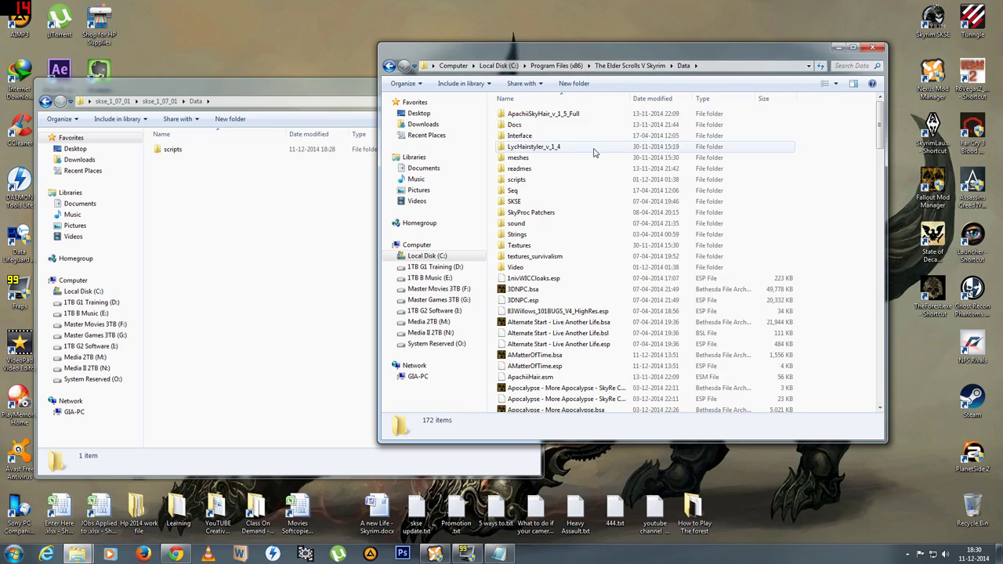
{"action": "double_click", "coordinate": [533, 181]}
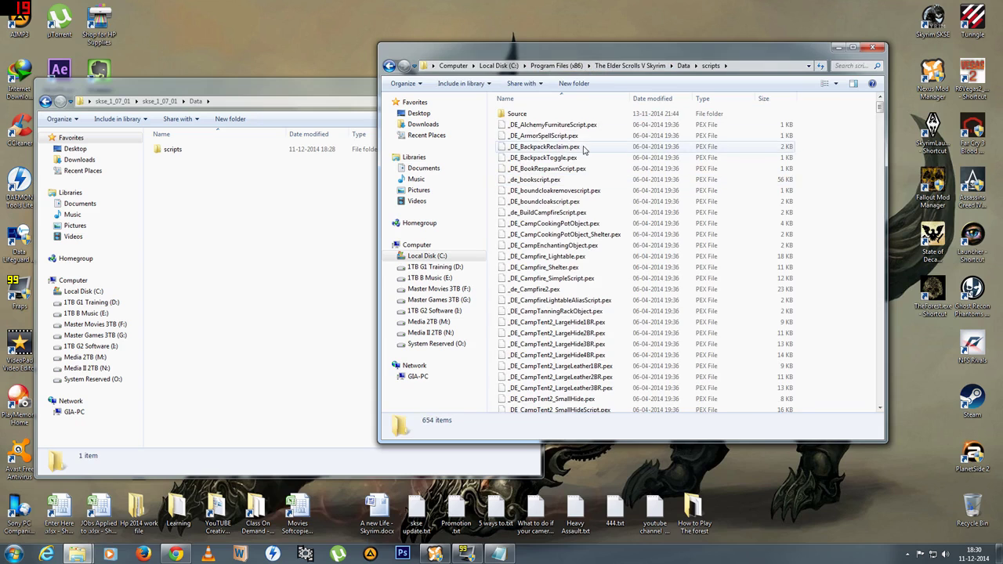
{"action": "key", "text": "BackSpace"}
{"action": "key", "text": "BackSpace"}
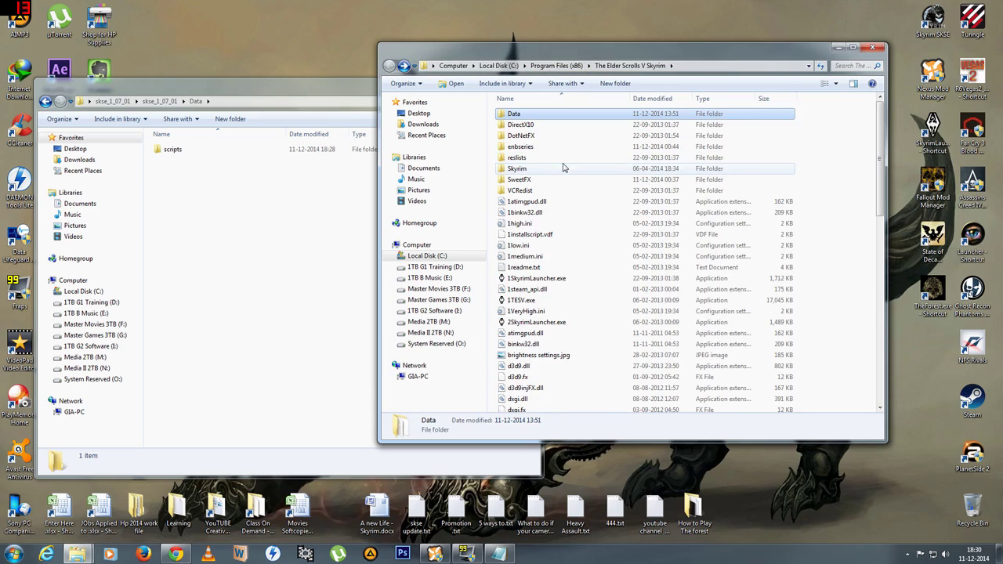
{"action": "left_click", "coordinate": [174, 149]}
{"action": "left_click", "coordinate": [470, 235]}
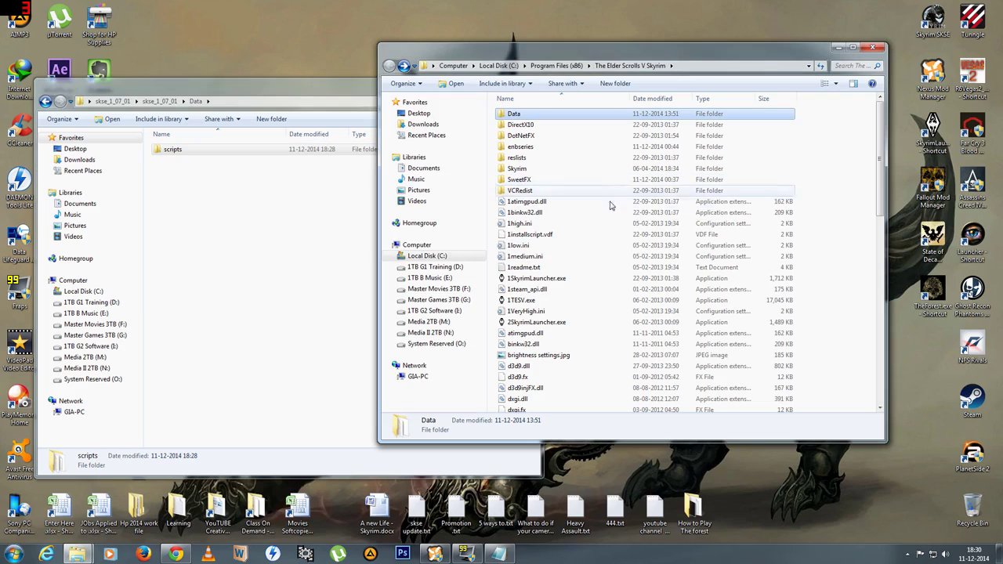
{"action": "scroll", "coordinate": [586, 288], "scroll_direction": "down", "scroll_amount": 3}
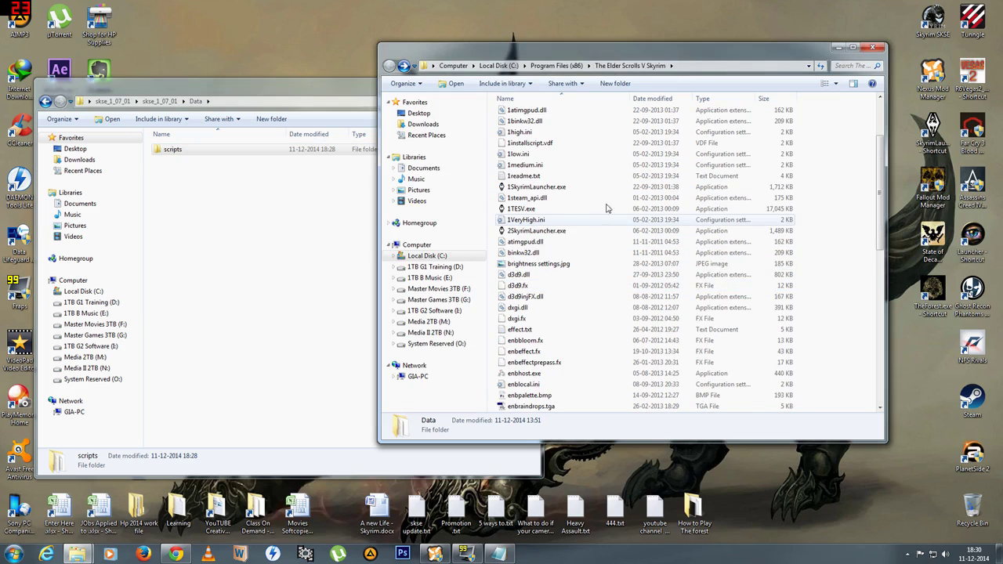
{"action": "left_click", "coordinate": [234, 171]}
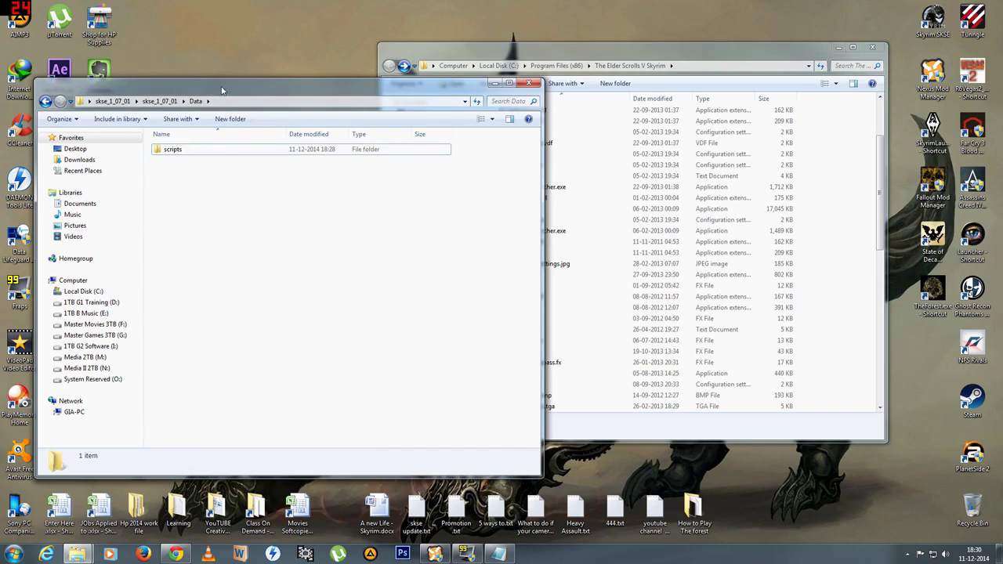
Close The Elder Scrolls V Skyrim folder window and keep the extracted Data folder window in view
{"action": "left_click_drag", "start_coordinate": [244, 90], "coordinate": [184, 90]}
{"action": "left_click_drag", "start_coordinate": [715, 57], "coordinate": [749, 59]}
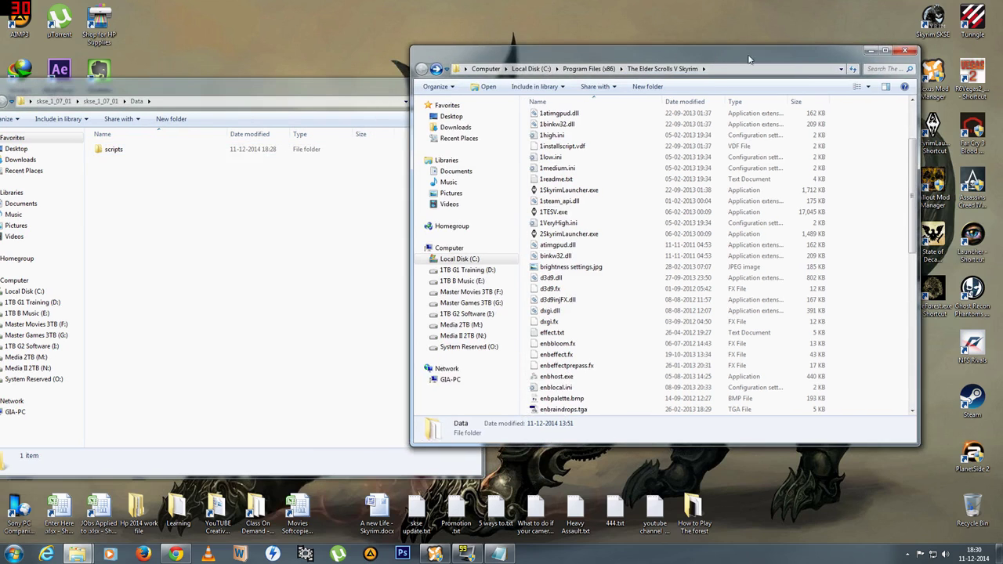
{"action": "left_click", "coordinate": [905, 50]}
{"action": "left_click_drag", "start_coordinate": [292, 92], "coordinate": [502, 67]}
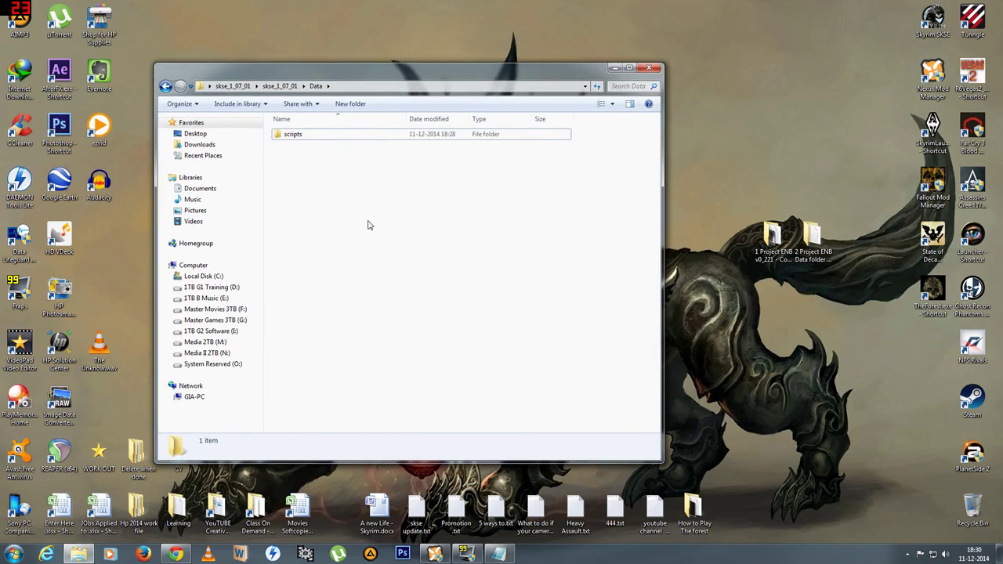
Switch to Nexus Mod Manager, filter the mods by "skse" and deactivate the SKSEscripts mod
{"action": "left_click", "coordinate": [439, 556]}
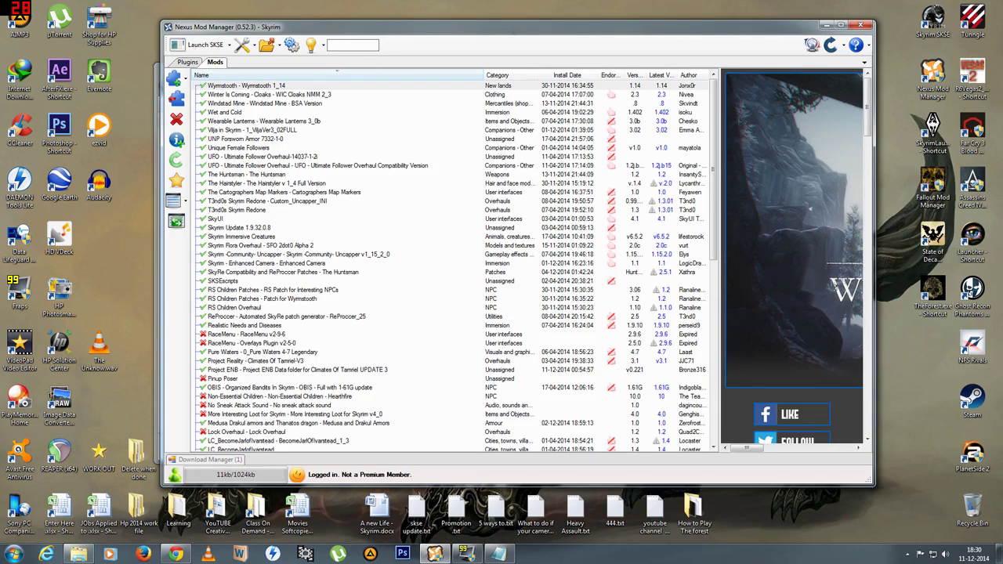
{"action": "type", "text": "skse"}
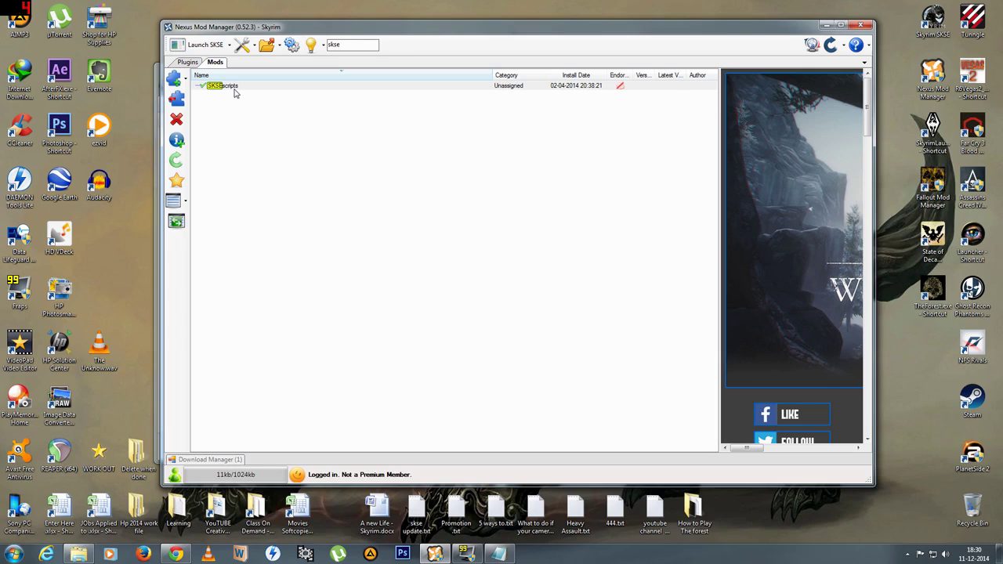
{"action": "left_click", "coordinate": [227, 87]}
{"action": "left_click", "coordinate": [228, 87]}
{"action": "key", "text": "Escape"}
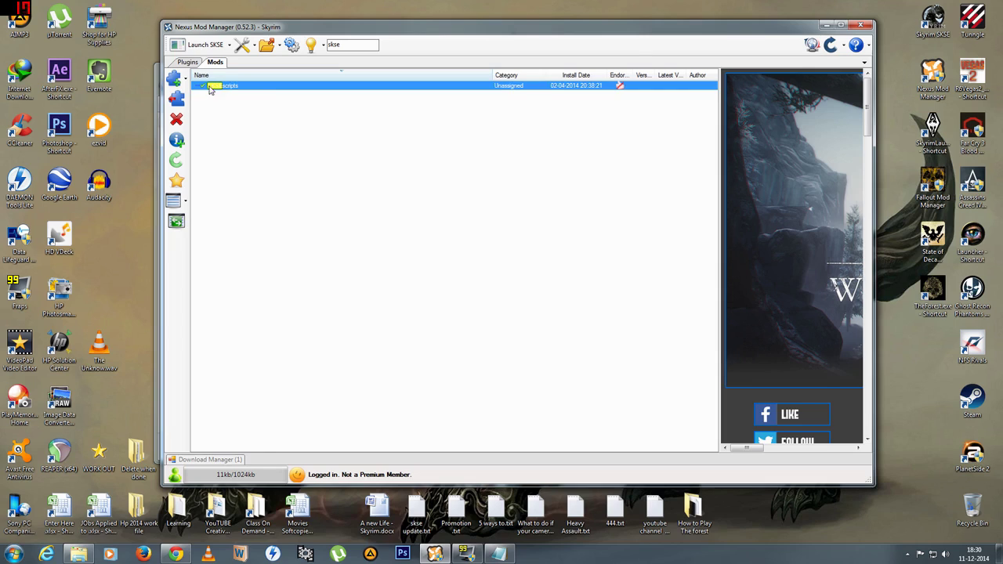
{"action": "left_click", "coordinate": [250, 91]}
{"action": "double_click", "coordinate": [237, 89]}
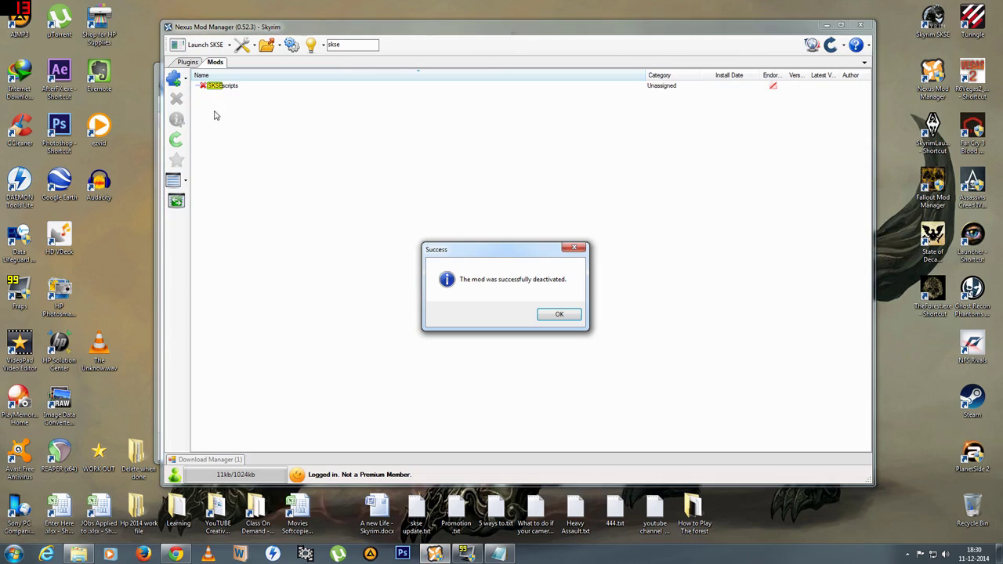
{"action": "left_click", "coordinate": [557, 315]}
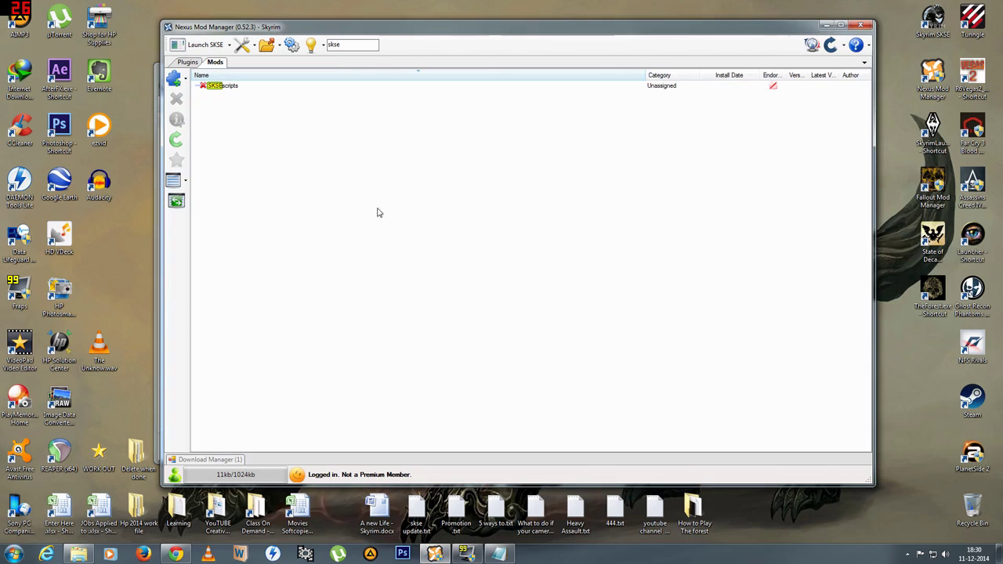
Return to the extracted skse_1_07_01 folder and rename its Data folder as SKSE Scripts 1.7
{"action": "left_click", "coordinate": [158, 74]}
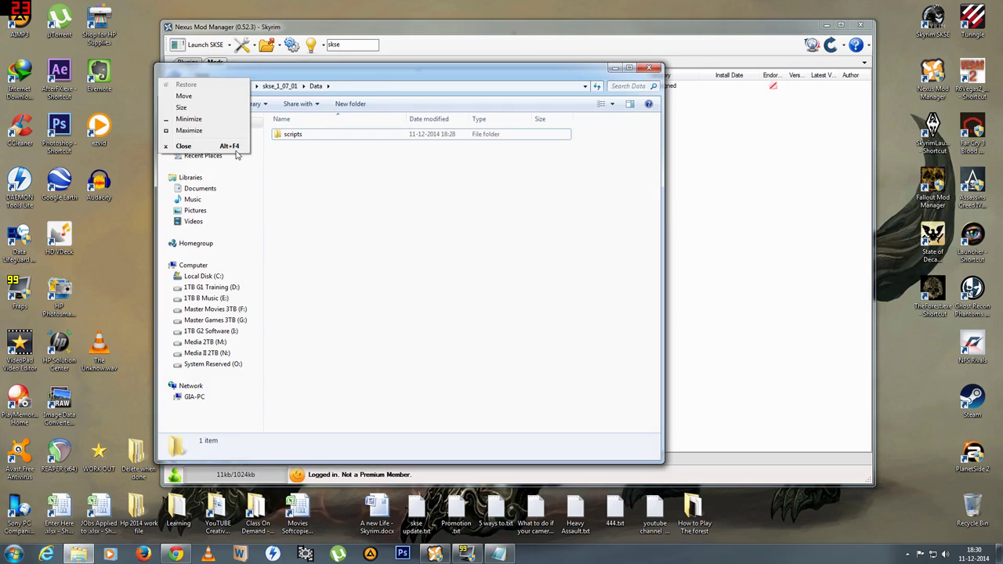
{"action": "left_click", "coordinate": [325, 176]}
{"action": "left_click", "coordinate": [298, 136]}
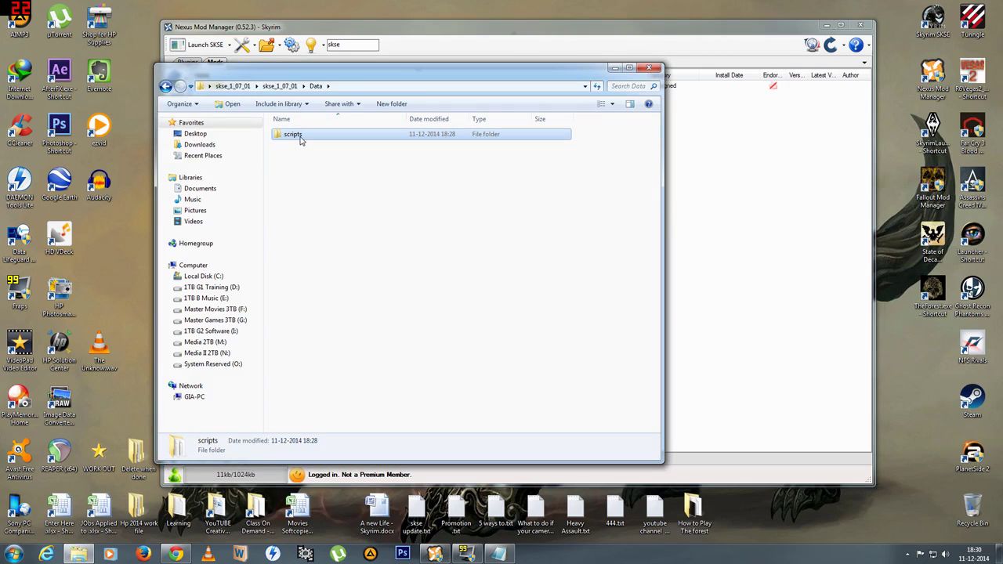
{"action": "key", "text": "BackSpace"}
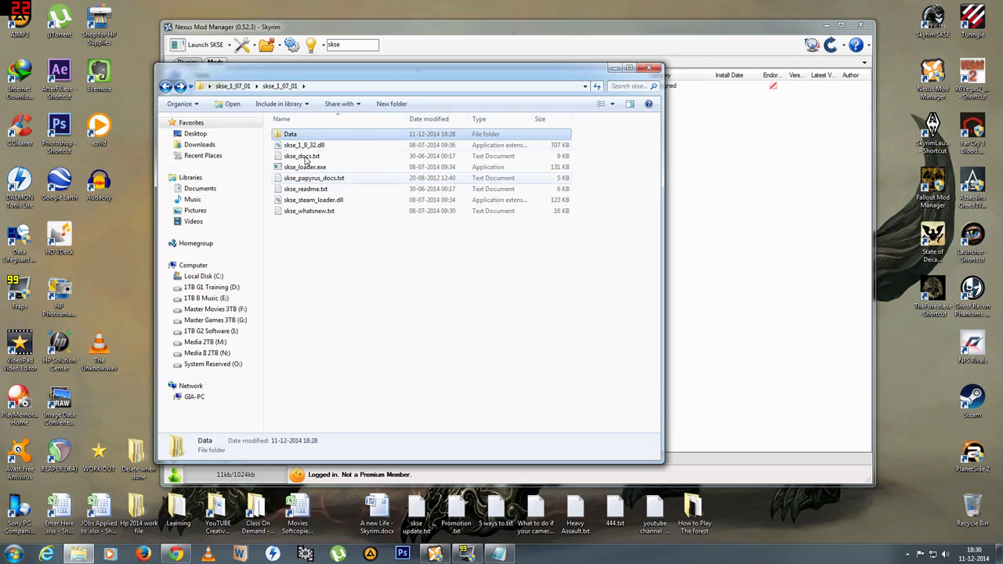
{"action": "left_click", "coordinate": [292, 135]}
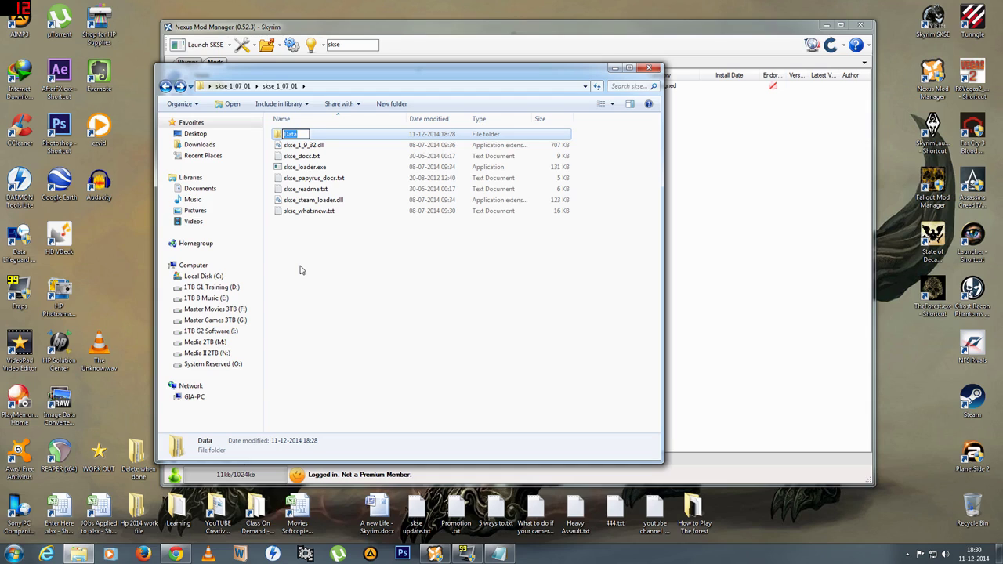
{"action": "type", "text": "SKSE Scripts 1.7"}
{"action": "key", "text": "Return"}
Compress the SKSE Scripts 1.7 folder into the archive SKSE Scripts 1.7.rar
{"action": "right_click", "coordinate": [289, 137]}
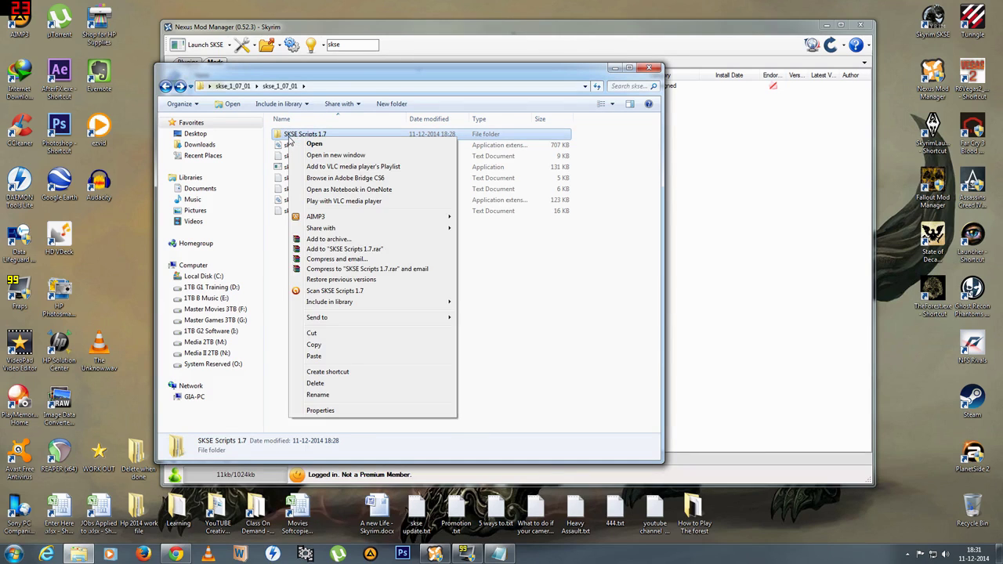
{"action": "left_click", "coordinate": [364, 249]}
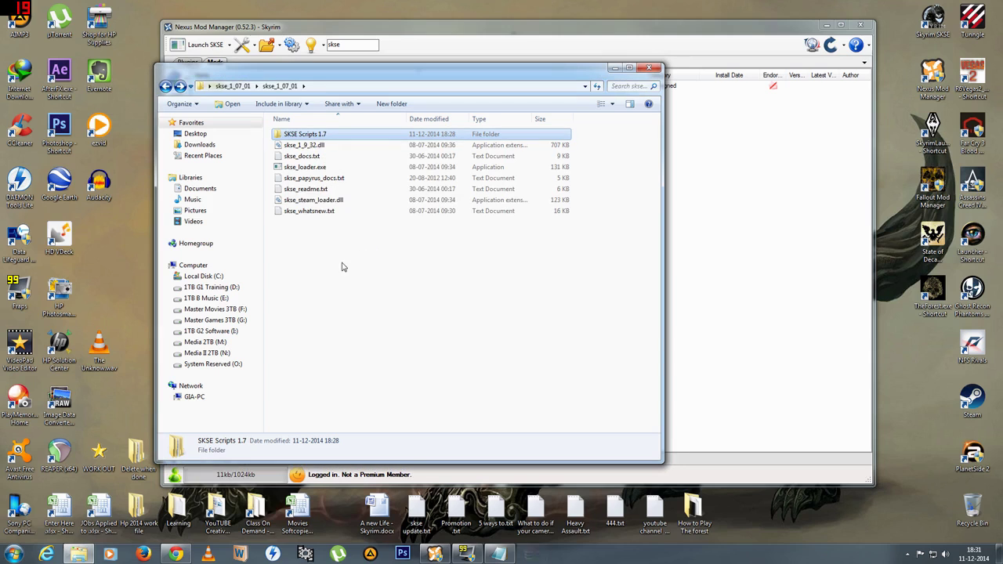
{"action": "left_click", "coordinate": [311, 150]}
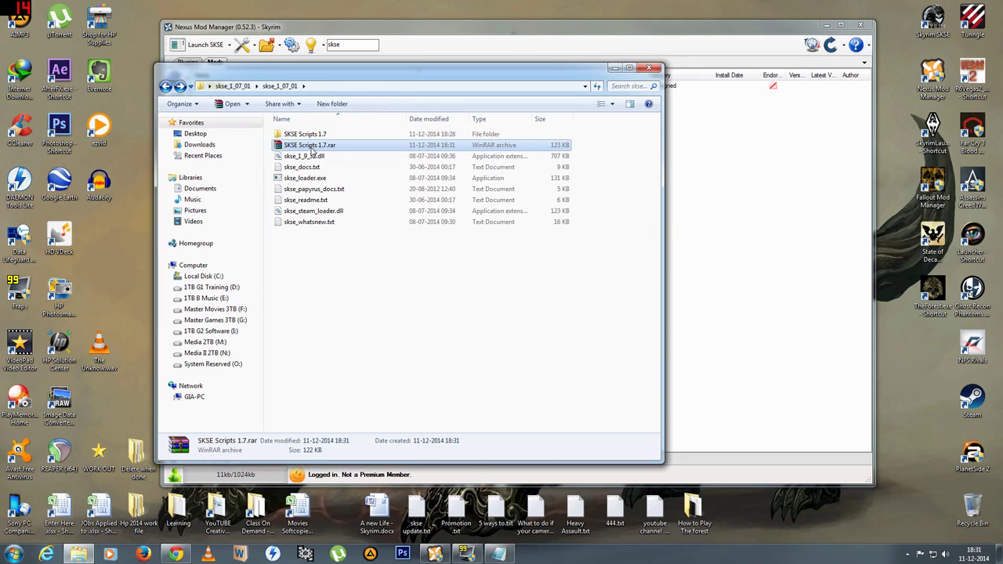
Move SKSE Scripts 1.7.rar from the skse_1_07_01 folder to the desktop and close the folder window
{"action": "left_click_drag", "start_coordinate": [306, 79], "coordinate": [445, 154]}
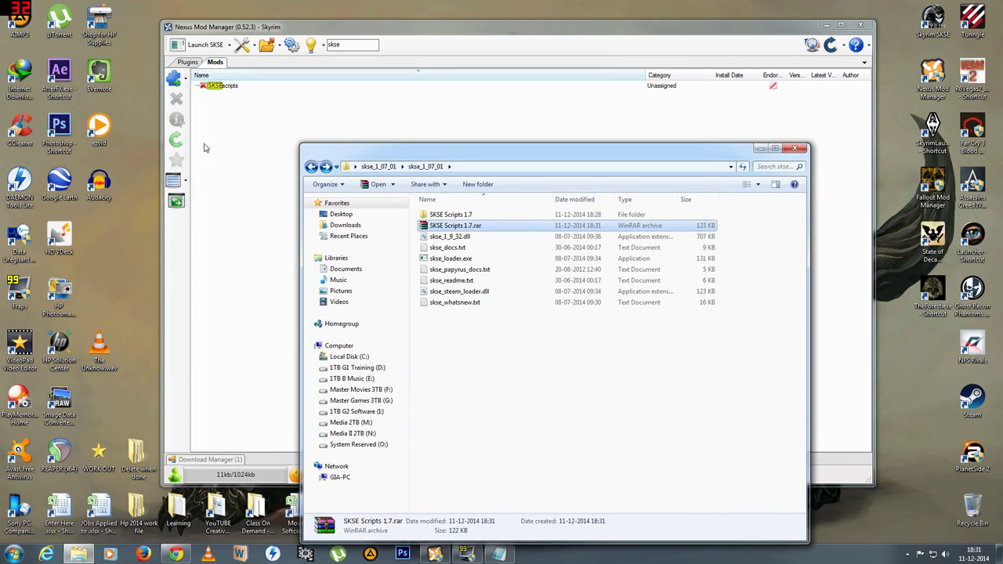
{"action": "left_click_drag", "start_coordinate": [336, 160], "coordinate": [363, 145]}
{"action": "left_click_drag", "start_coordinate": [463, 215], "coordinate": [119, 267]}
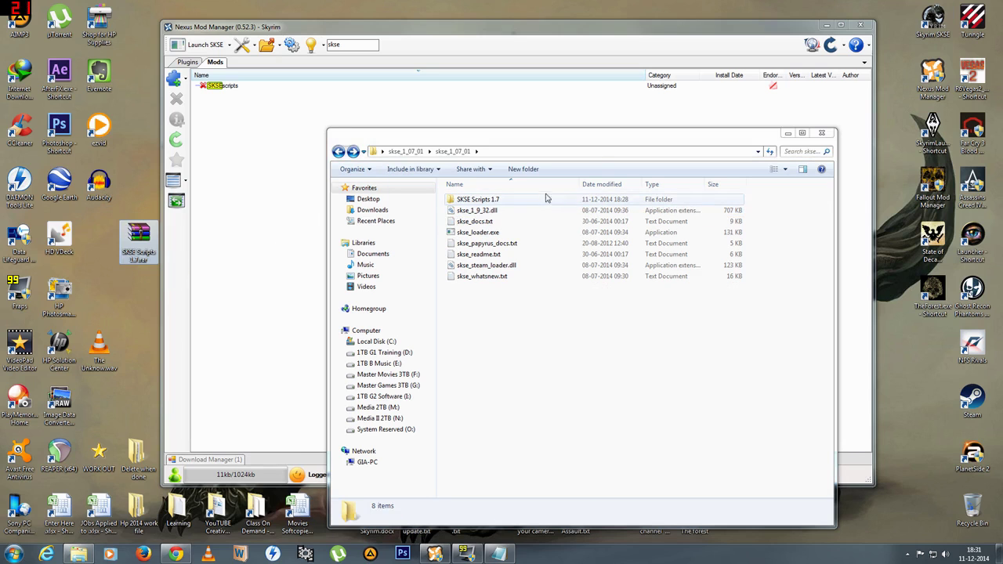
{"action": "left_click", "coordinate": [821, 132]}
Add SKSE Scripts 1.7.rar from the desktop to Nexus Mod Manager as a new mod
{"action": "left_click_drag", "start_coordinate": [348, 34], "coordinate": [456, 36]}
{"action": "left_click", "coordinate": [279, 82]}
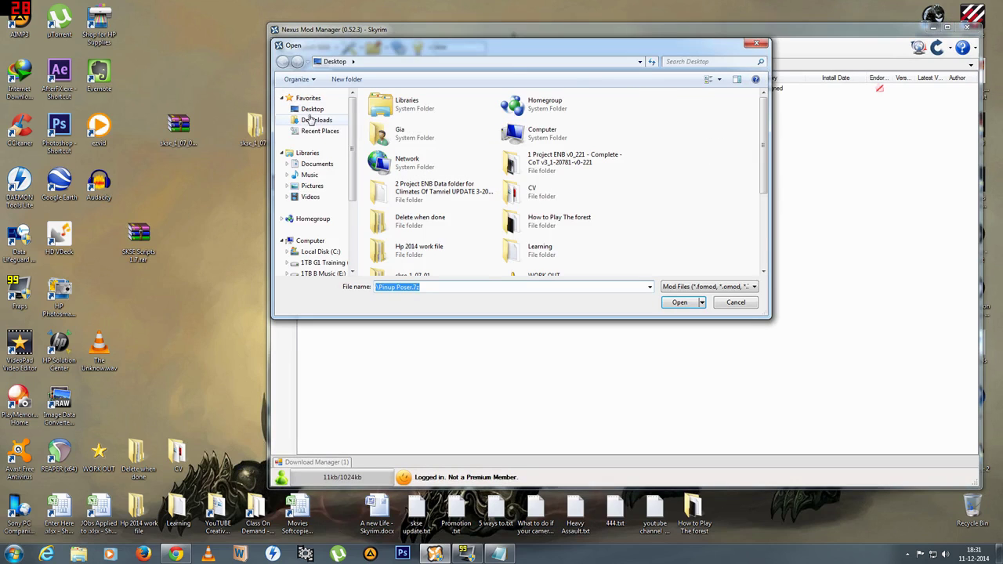
{"action": "left_click", "coordinate": [310, 111]}
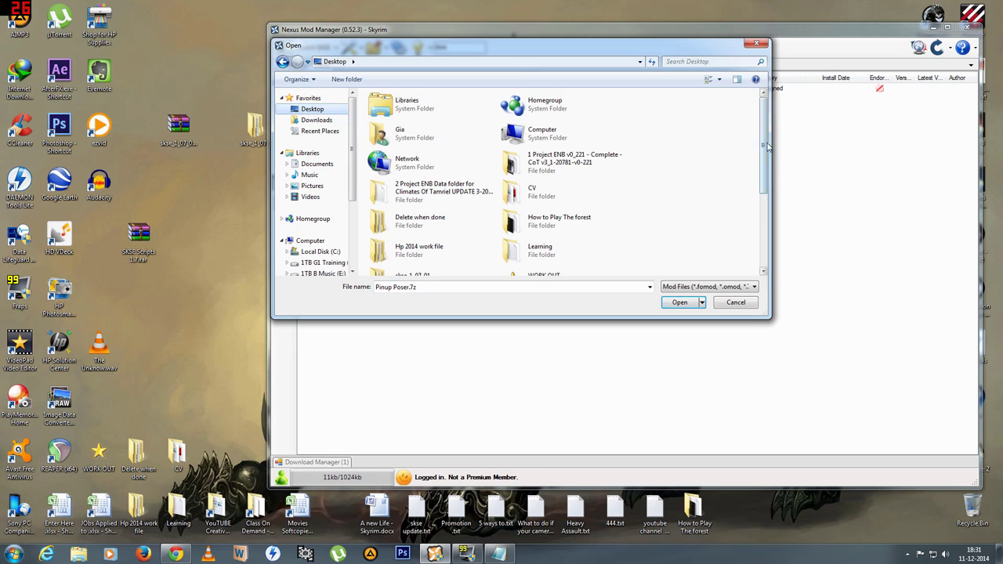
{"action": "left_click_drag", "start_coordinate": [765, 147], "coordinate": [764, 214]}
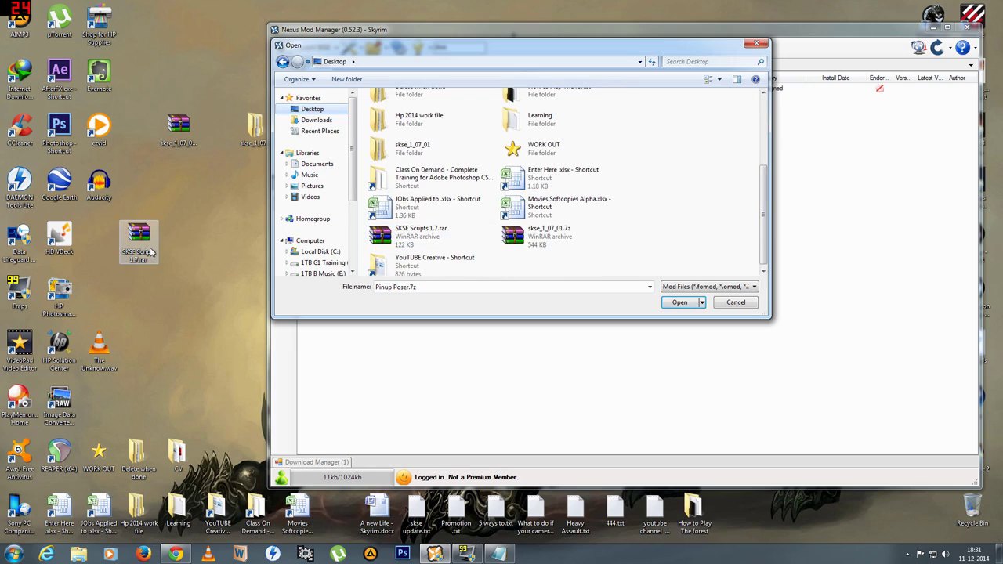
{"action": "left_click", "coordinate": [437, 238]}
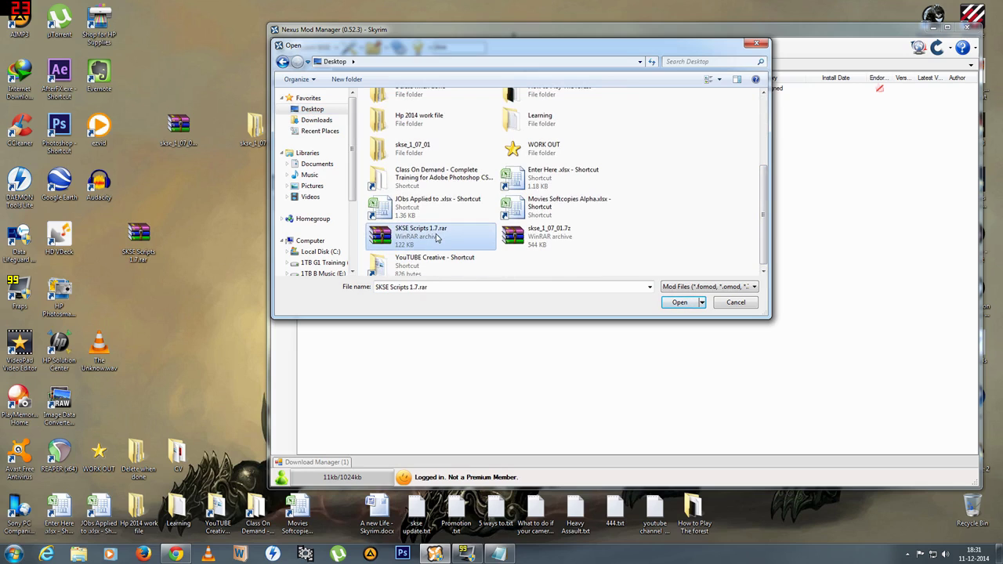
{"action": "left_click", "coordinate": [682, 302]}
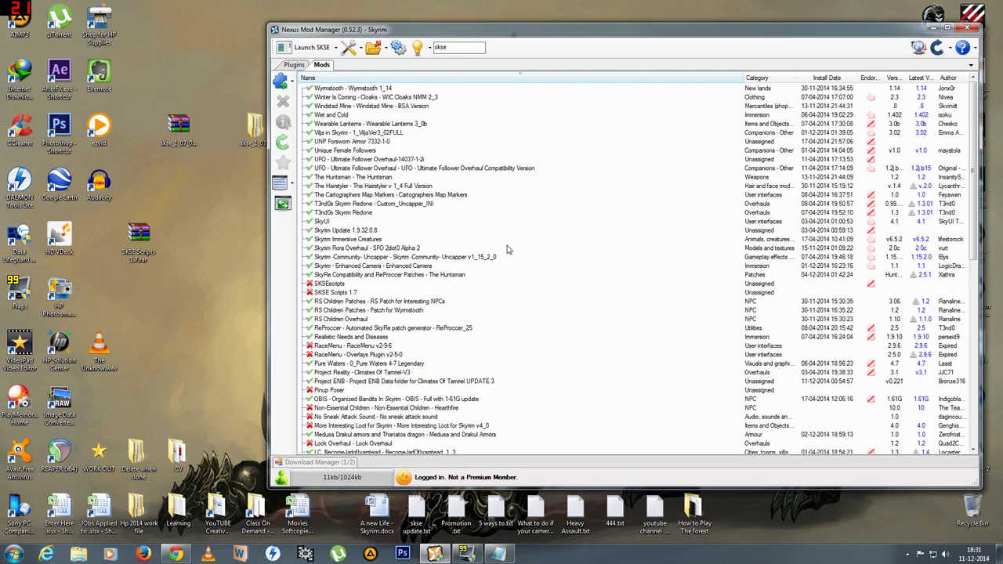
Activate the SKSE Scripts 1.7 mod in the mods list
{"action": "scroll", "coordinate": [598, 222], "scroll_direction": "down", "scroll_amount": 3}
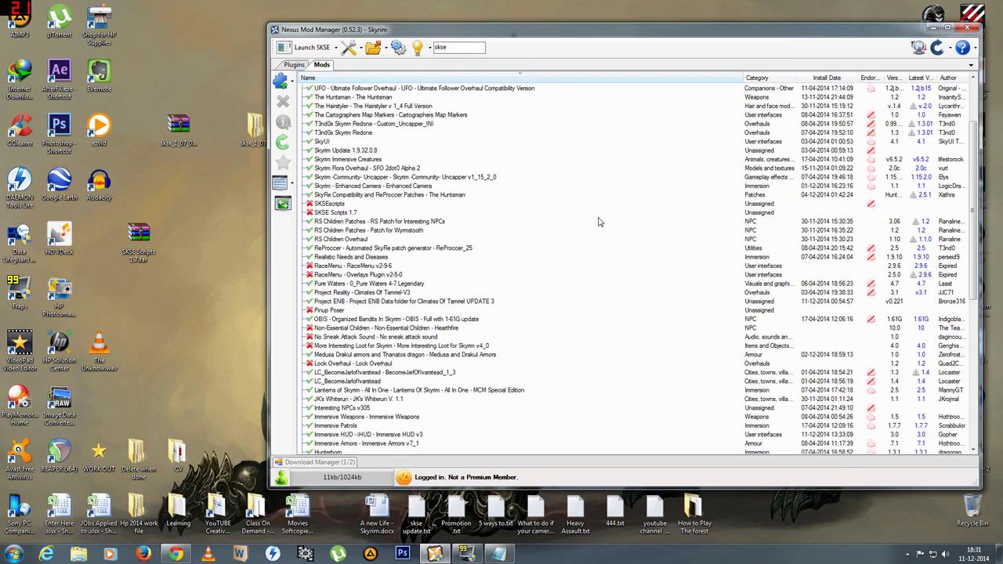
{"action": "left_click", "coordinate": [329, 213]}
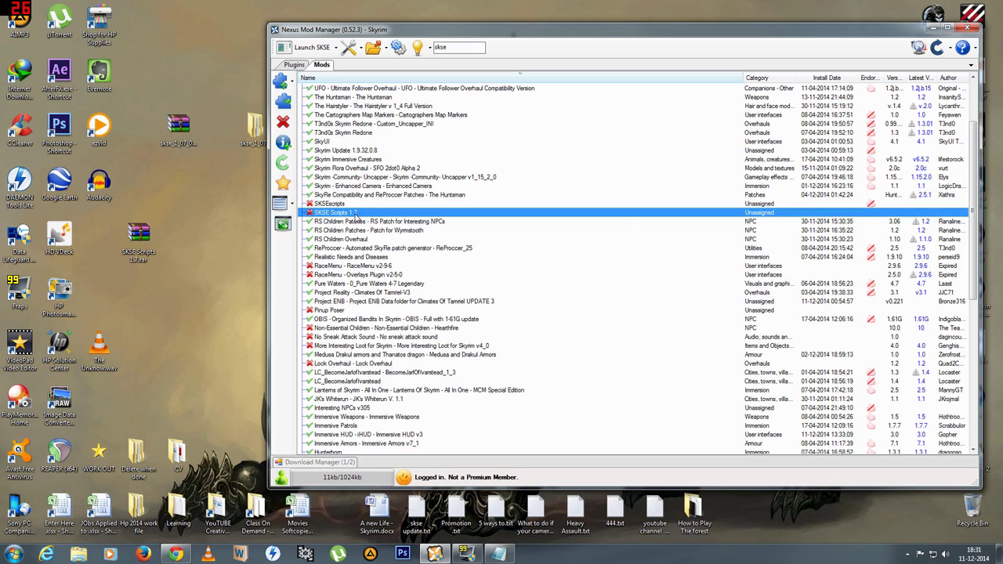
{"action": "double_click", "coordinate": [355, 213]}
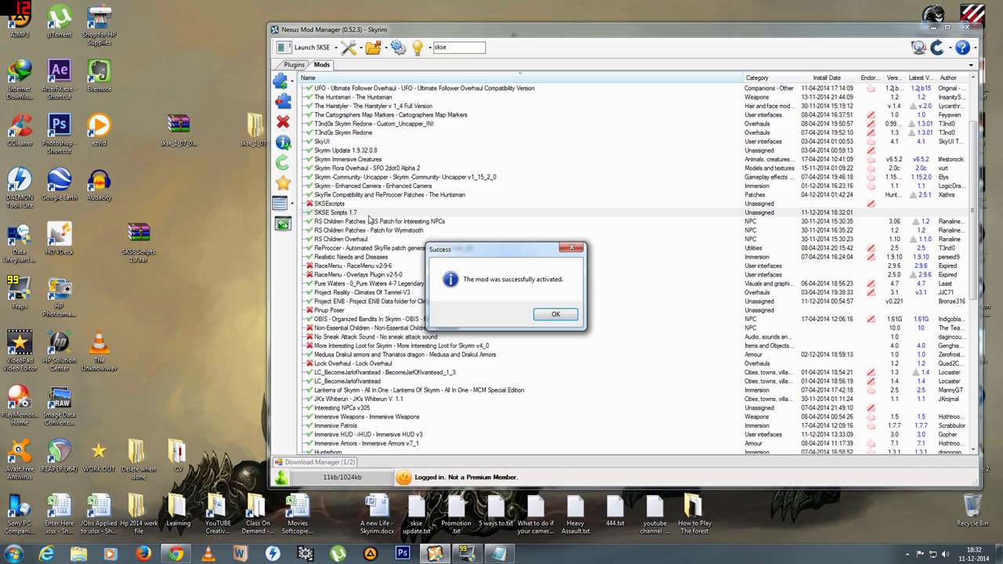
{"action": "left_click", "coordinate": [554, 315]}
Reset the archive invalidation in Nexus Mod Manager
{"action": "left_click", "coordinate": [348, 48]}
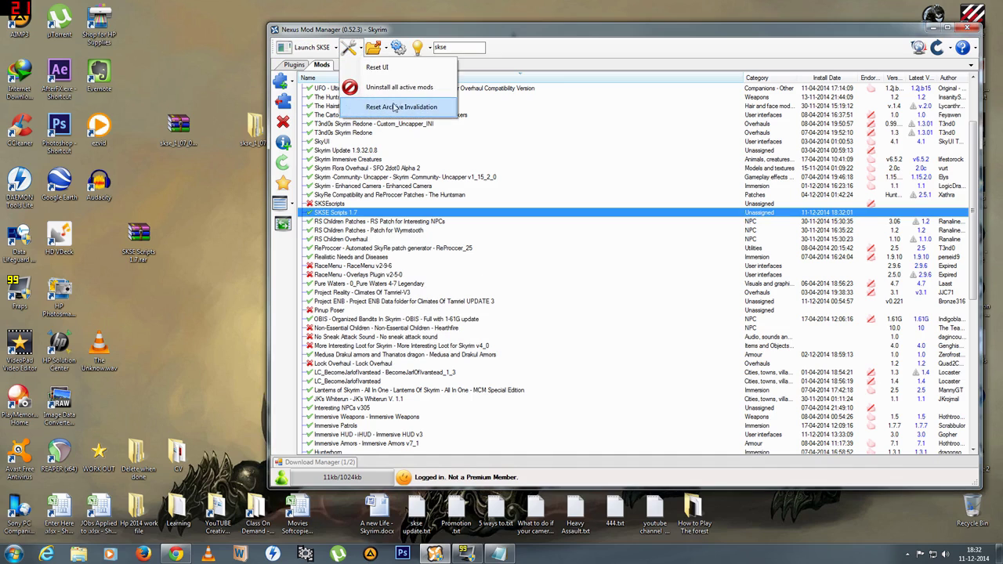
{"action": "left_click", "coordinate": [400, 112]}
{"action": "left_click", "coordinate": [501, 315]}
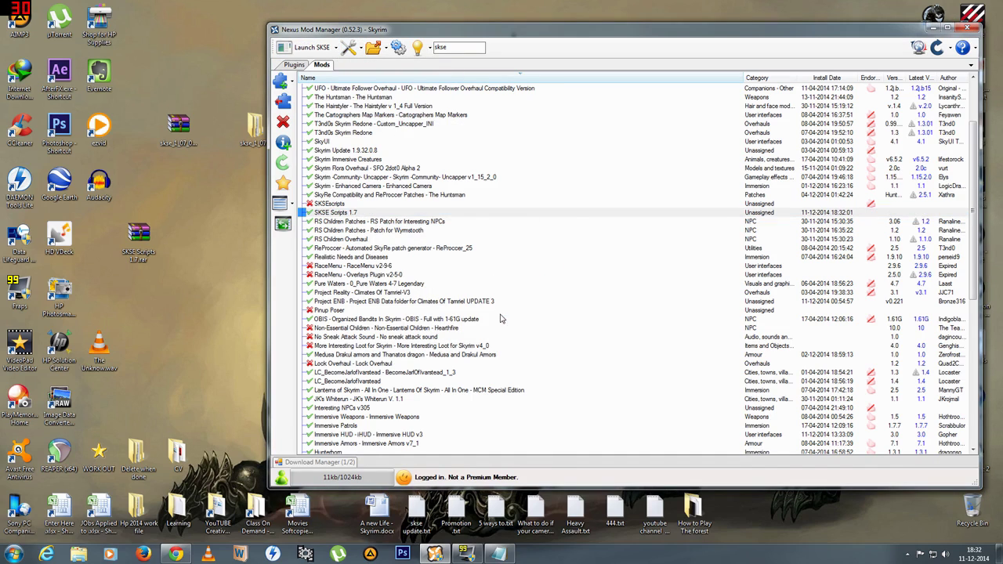
Launch Skyrim with the Skyrim SKSE desktop shortcut, minimize Nexus Mod Manager, and continue from the last saved game
{"action": "left_click_drag", "start_coordinate": [876, 32], "coordinate": [808, 35]}
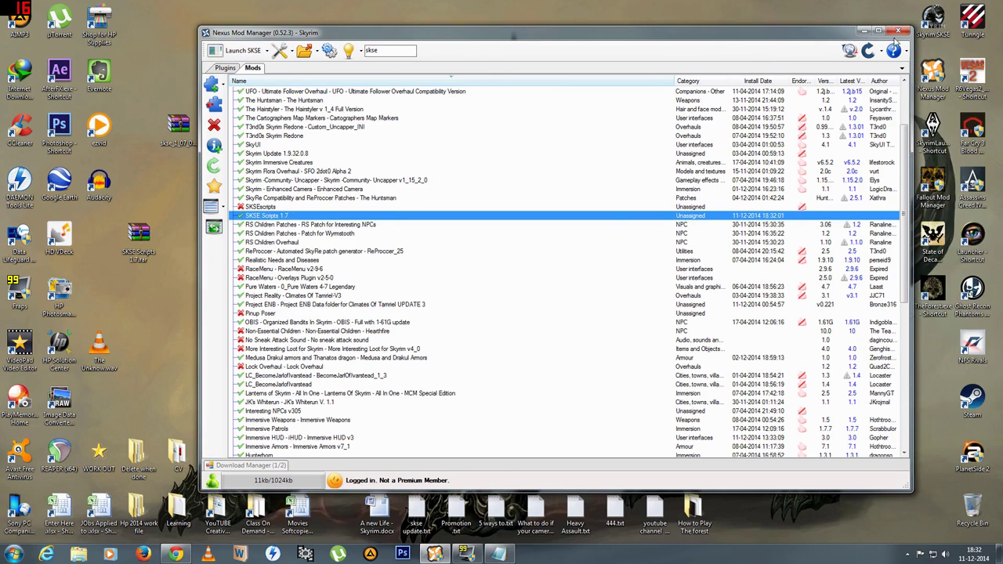
{"action": "left_click_drag", "start_coordinate": [789, 40], "coordinate": [748, 38]}
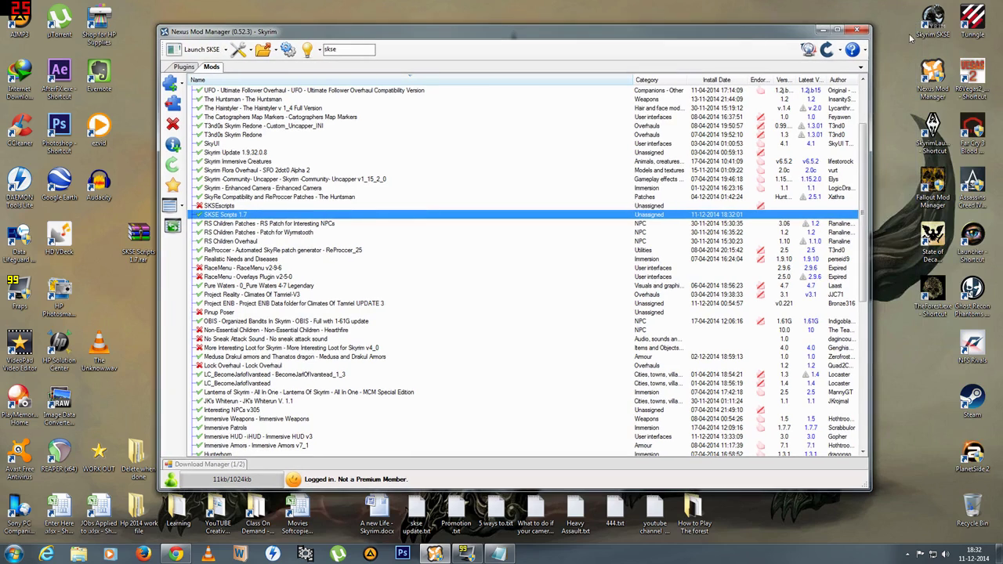
{"action": "left_click", "coordinate": [930, 22]}
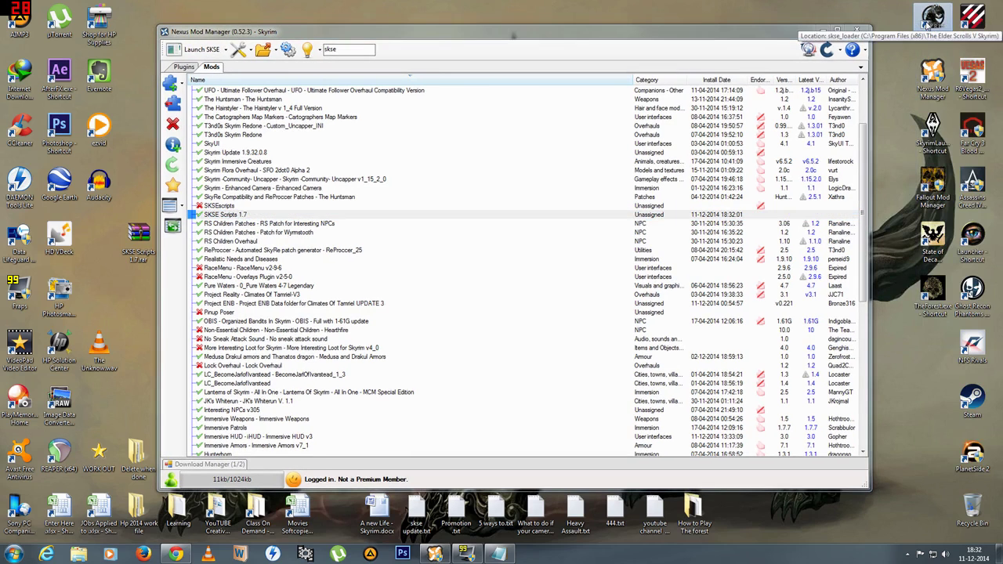
{"action": "double_click", "coordinate": [930, 22]}
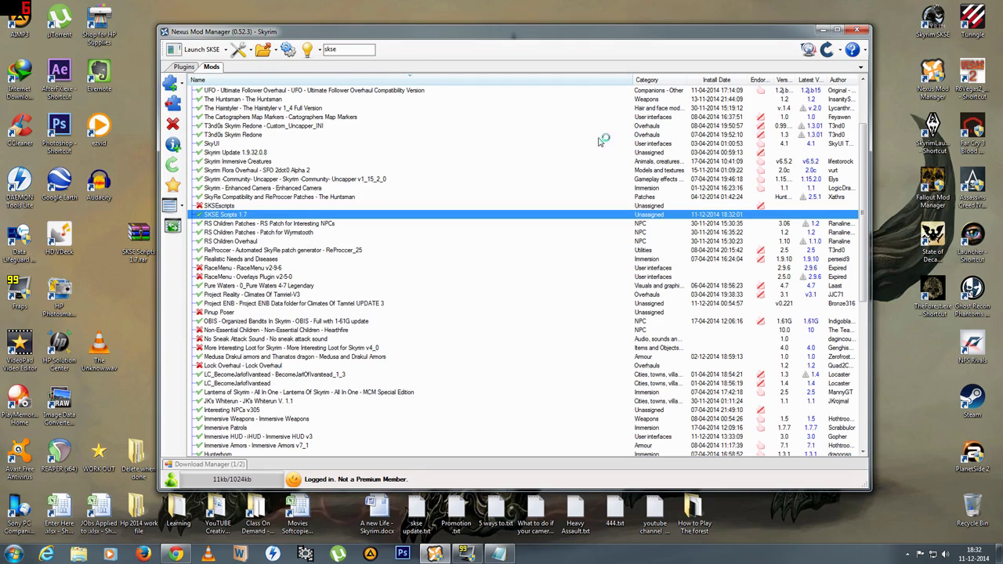
{"action": "left_click", "coordinate": [821, 29]}
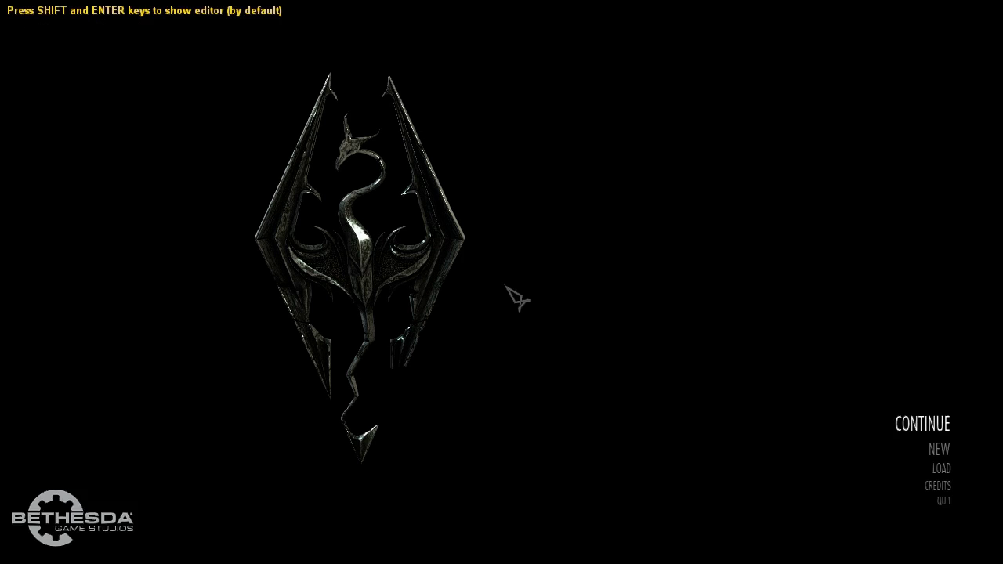
{"action": "key", "text": "Return"}
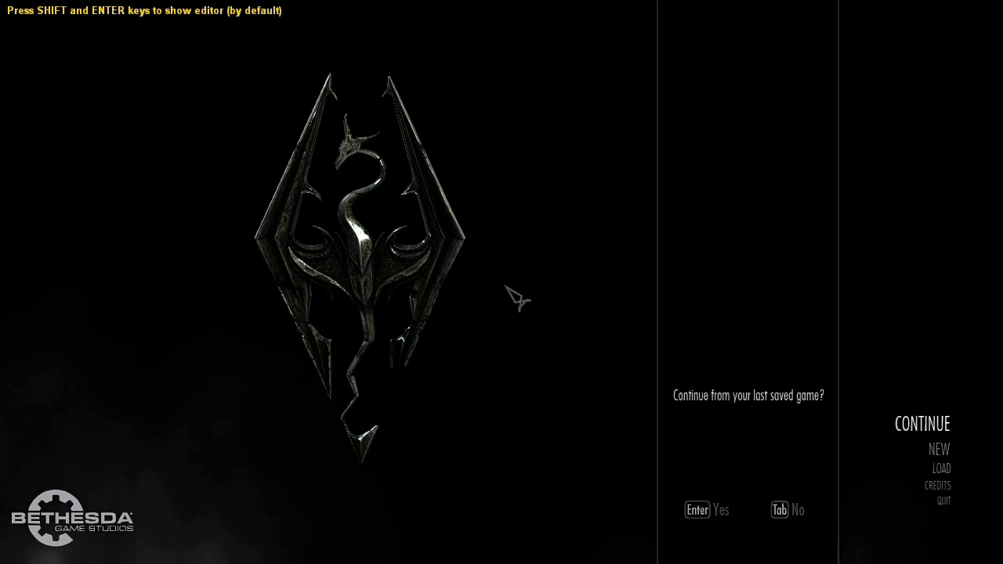
{"action": "key", "text": "Return"}
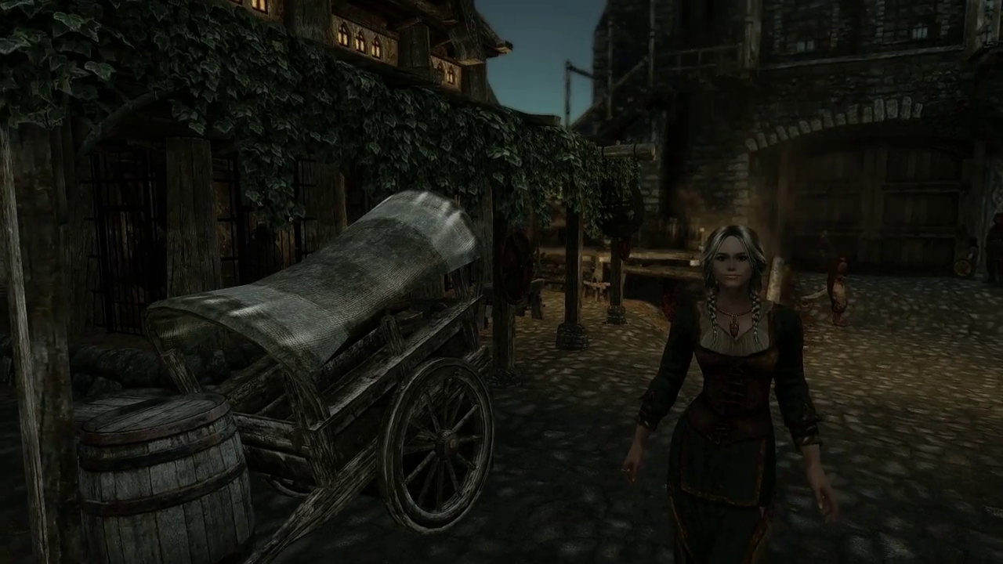
Check the SKSE version in the game's System menu and the mods listed under Mod Configuration, and return to the game
{"action": "key", "text": "Escape"}
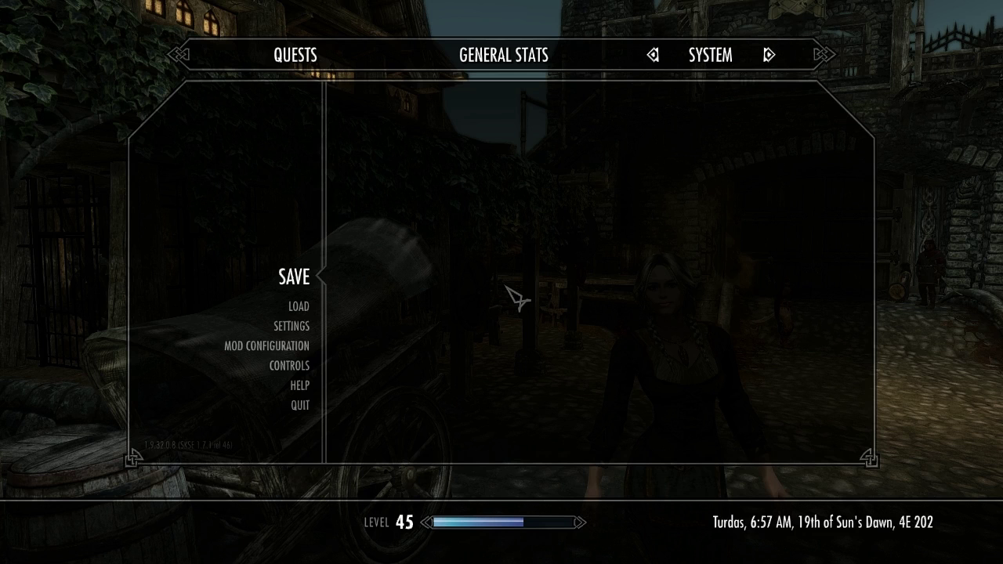
{"action": "key", "text": "Down"}
{"action": "key", "text": "Down"}
{"action": "key", "text": "Down"}
{"action": "key", "text": "Return"}
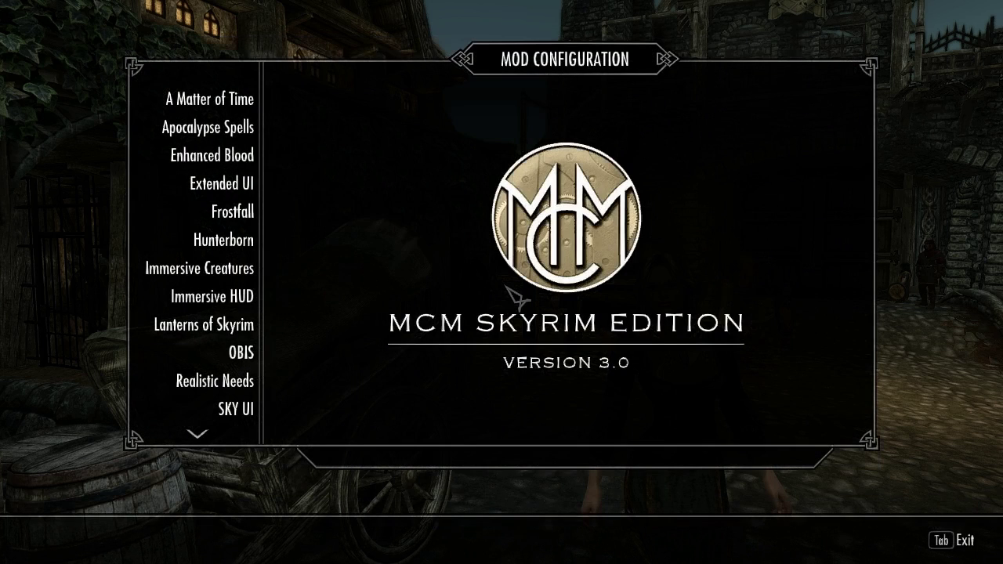
{"action": "key", "text": "Tab"}
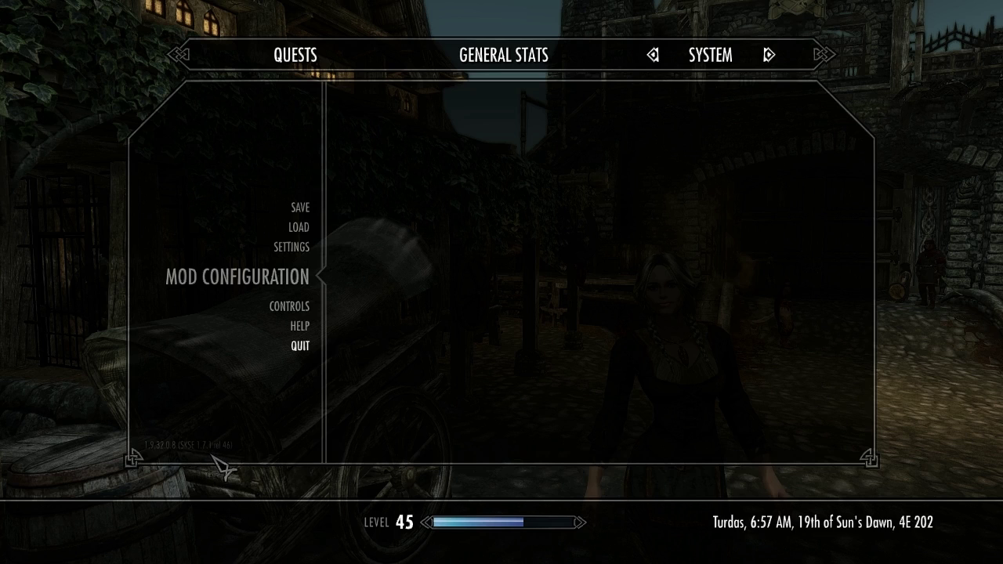
{"action": "key", "text": "Escape"}
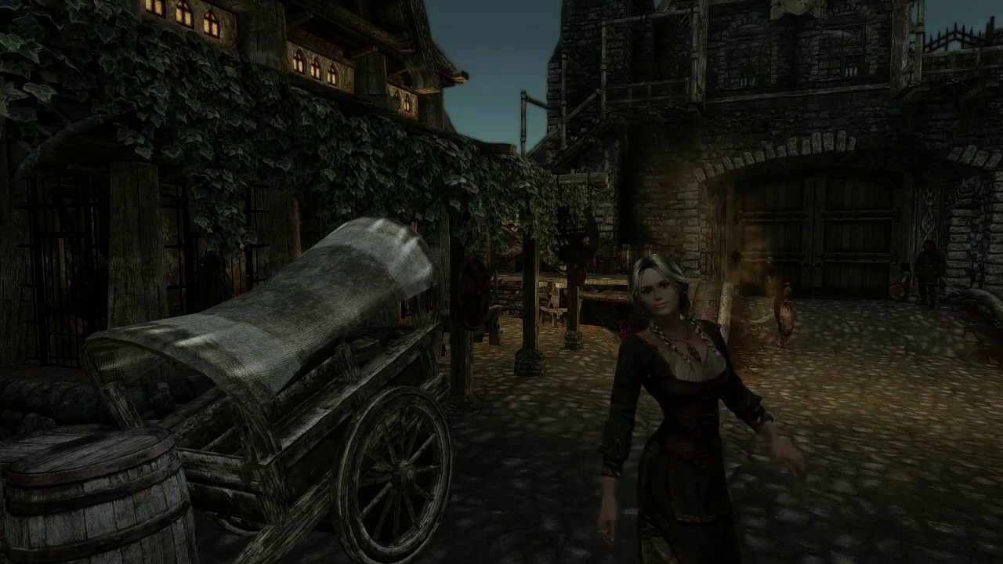
{"action": "key", "text": "w"}
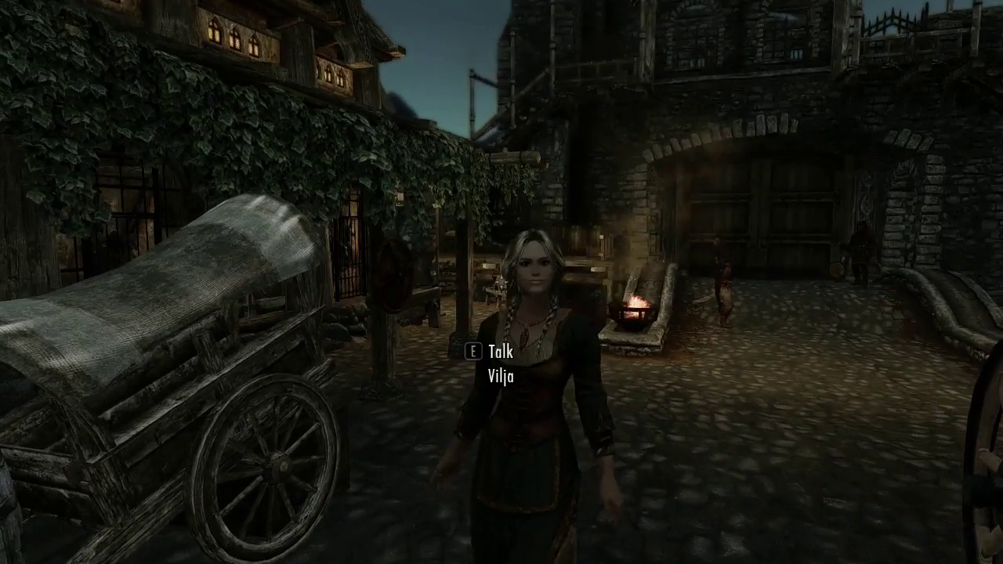